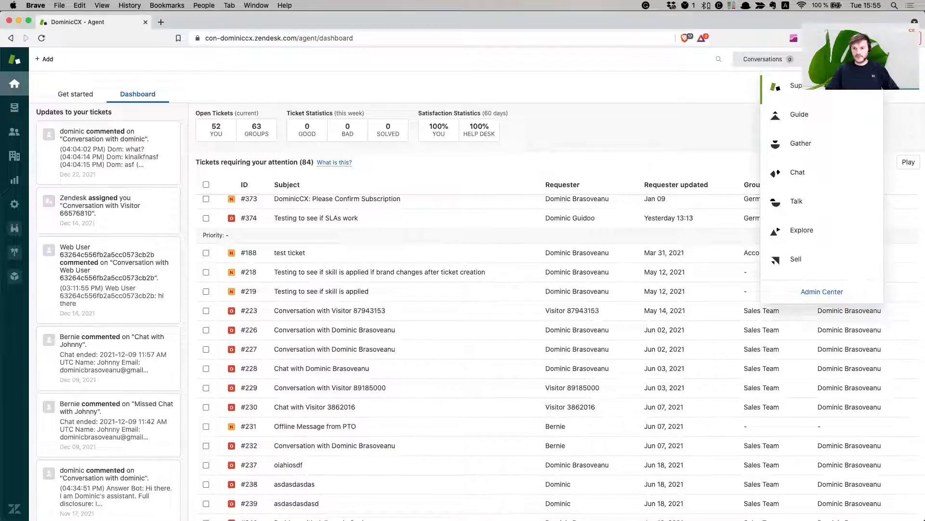
Switch to Zendesk Explore and open the prebuilt Zendesk Support dashboard.
left_click(802, 231)
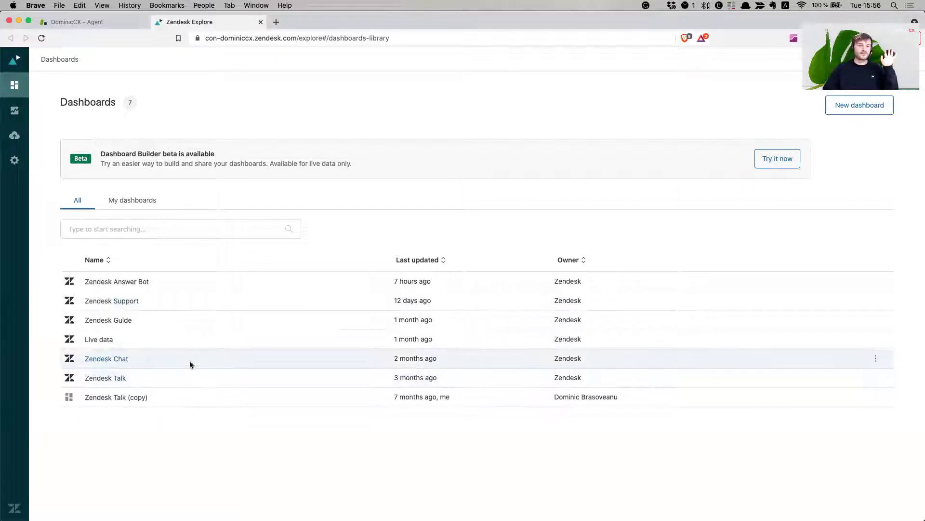
left_click(132, 304)
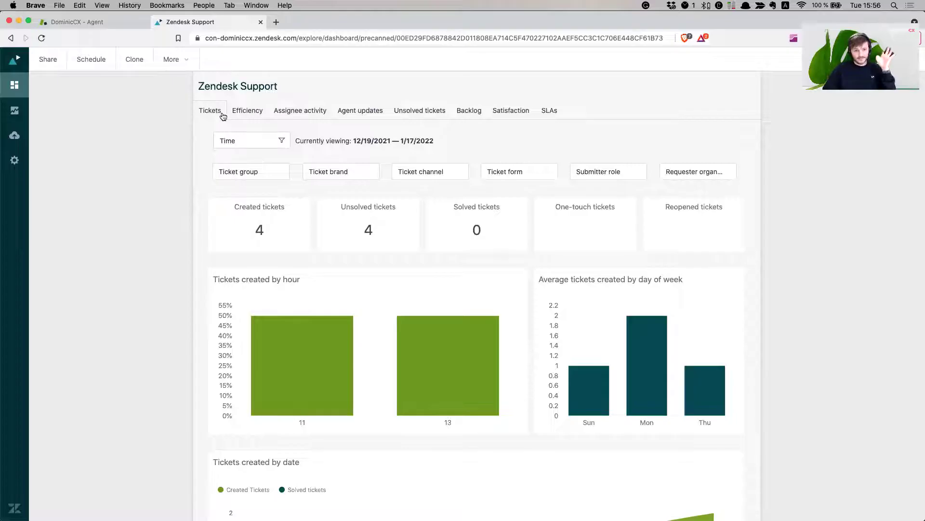
mouse_move(475, 246)
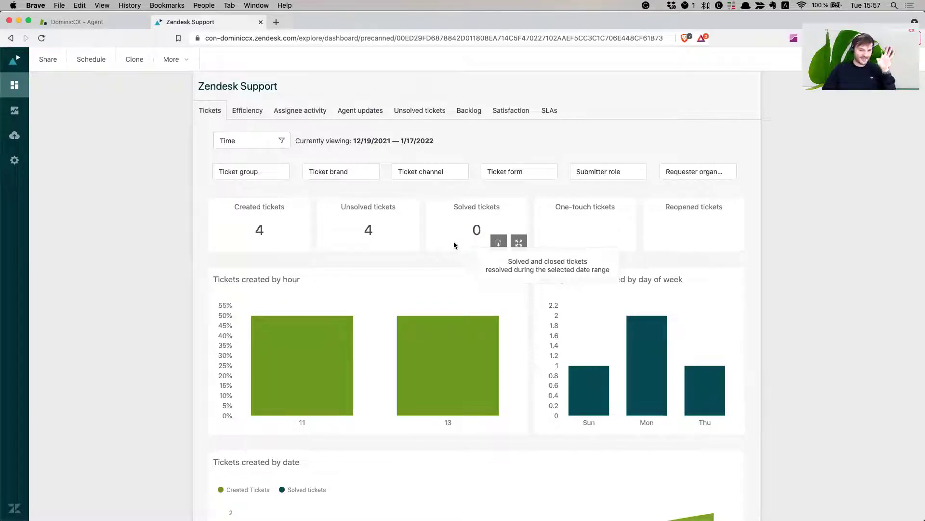
Set the dashboard's simple date range to Last year and review the headline ticket metrics.
left_click(275, 144)
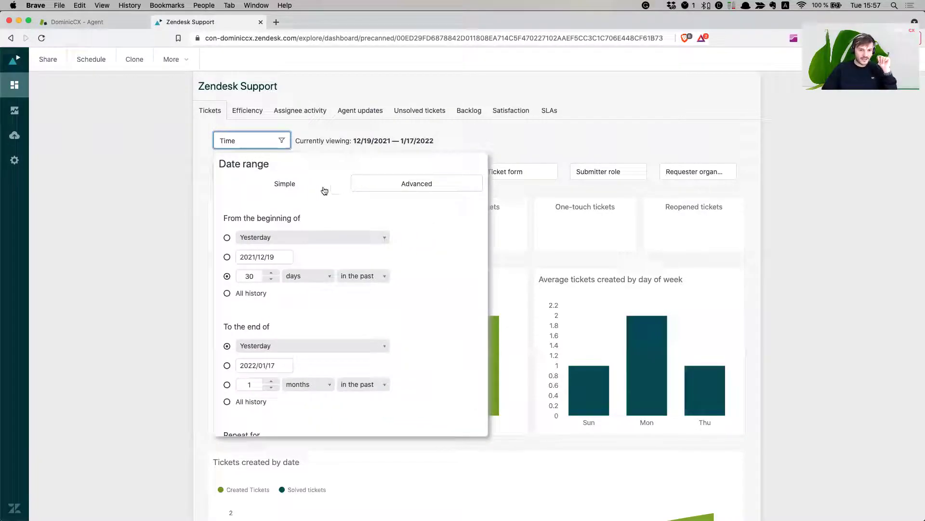
left_click(299, 186)
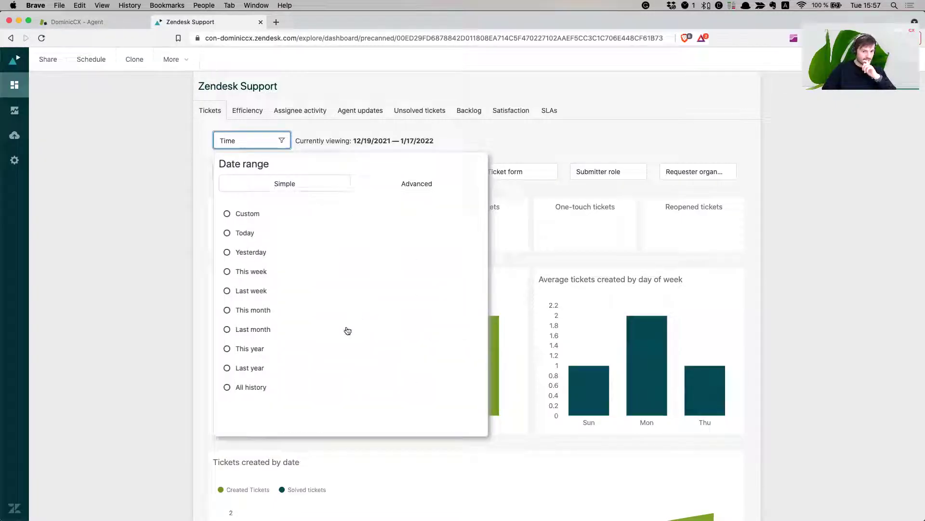
left_click(262, 367)
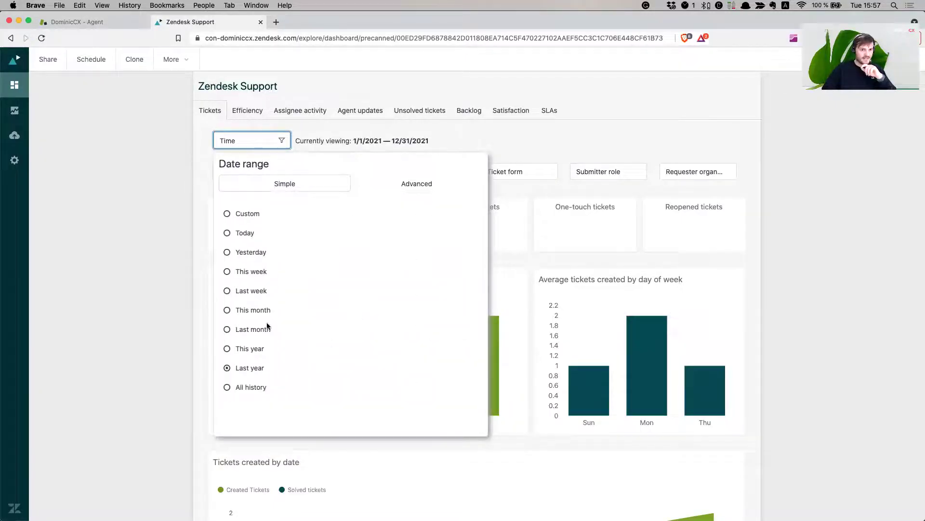
left_click(123, 258)
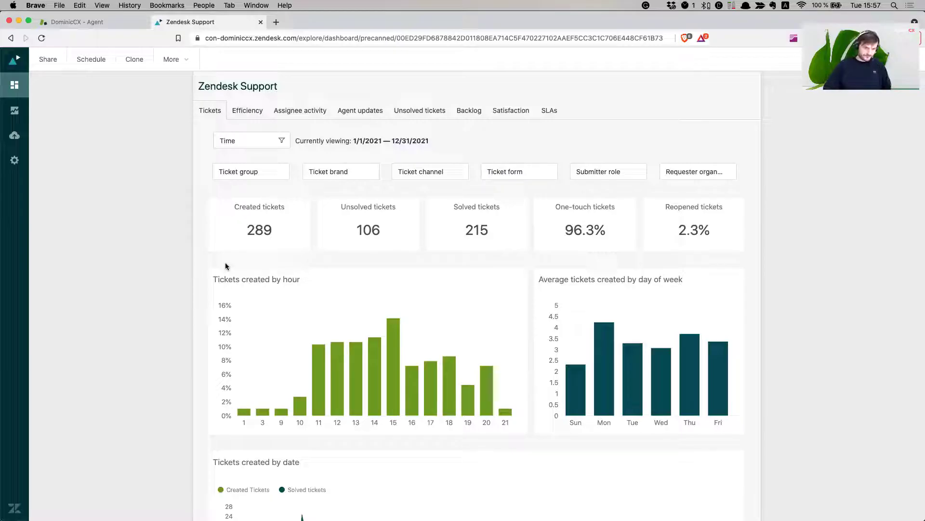
mouse_move(247, 220)
mouse_move(387, 217)
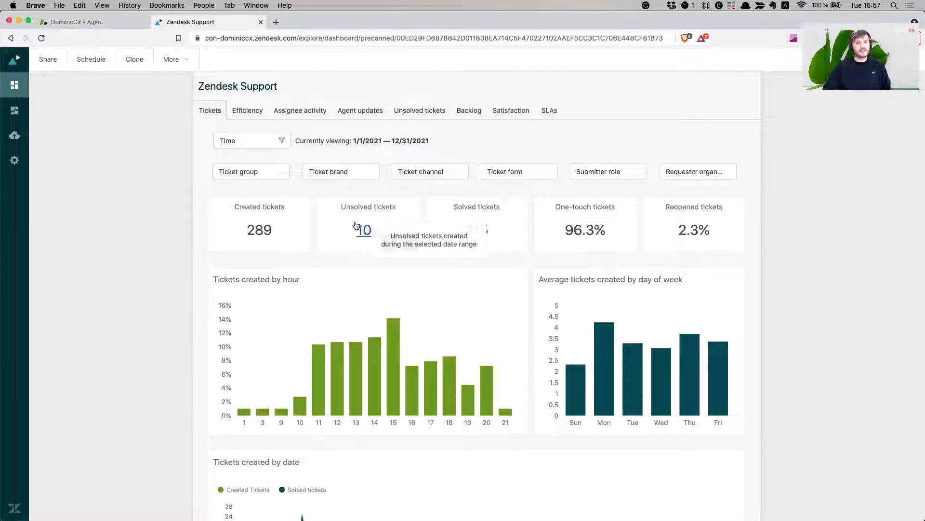
mouse_move(454, 221)
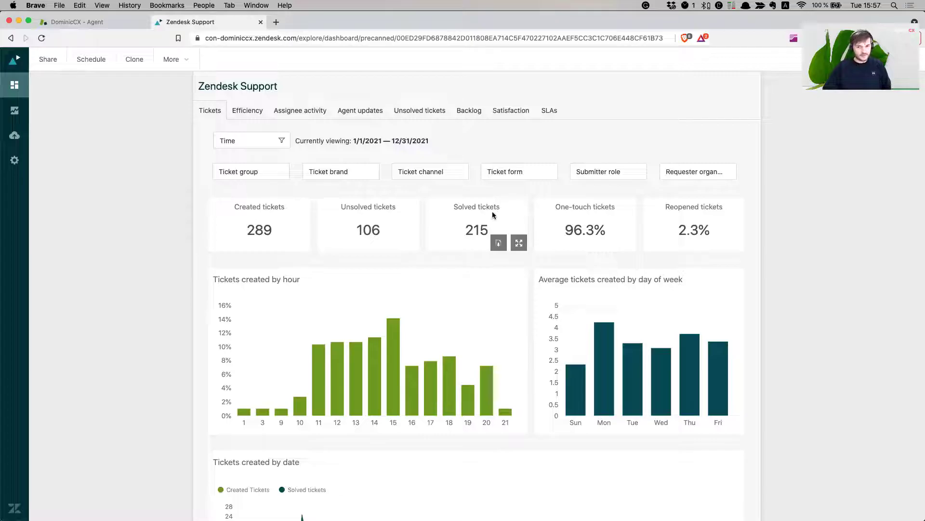
mouse_move(615, 212)
mouse_move(695, 214)
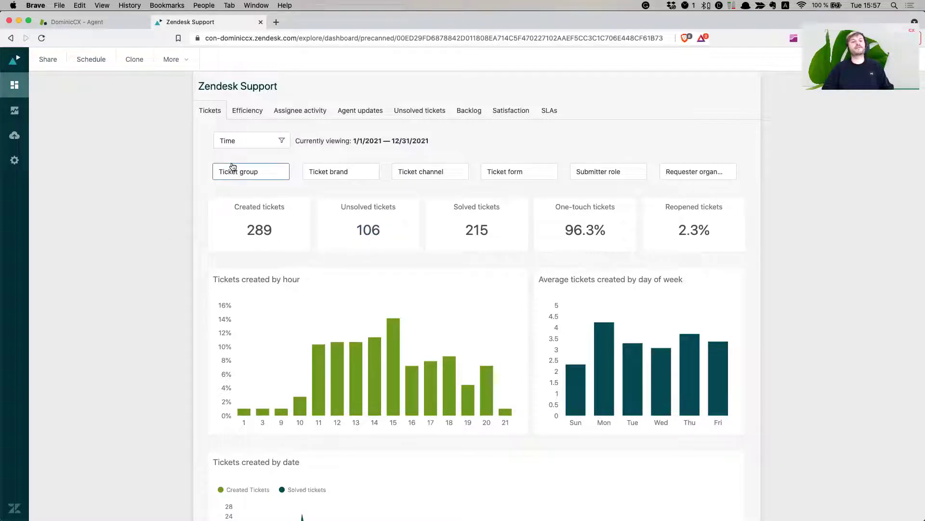
Filter the dashboard by the German Group ticket group and clear that filter again.
left_click(245, 173)
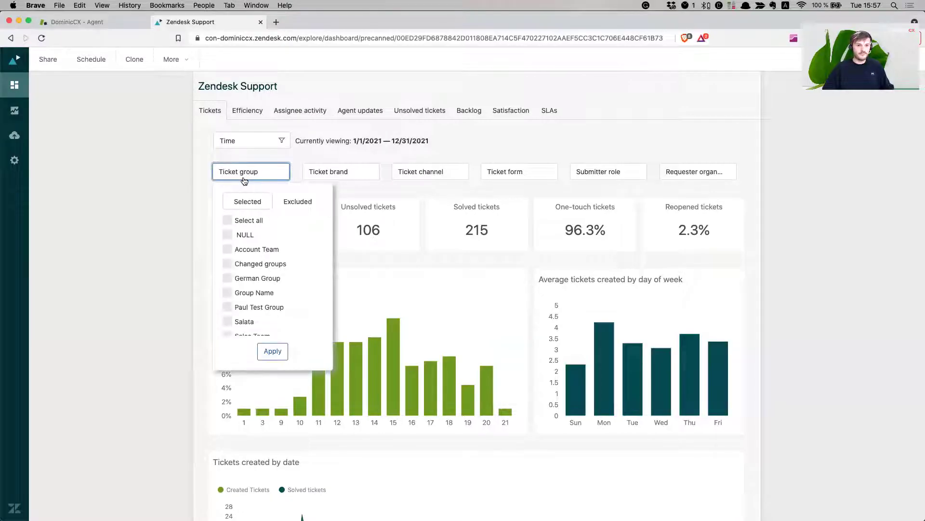
scroll(275, 270, "down", 2)
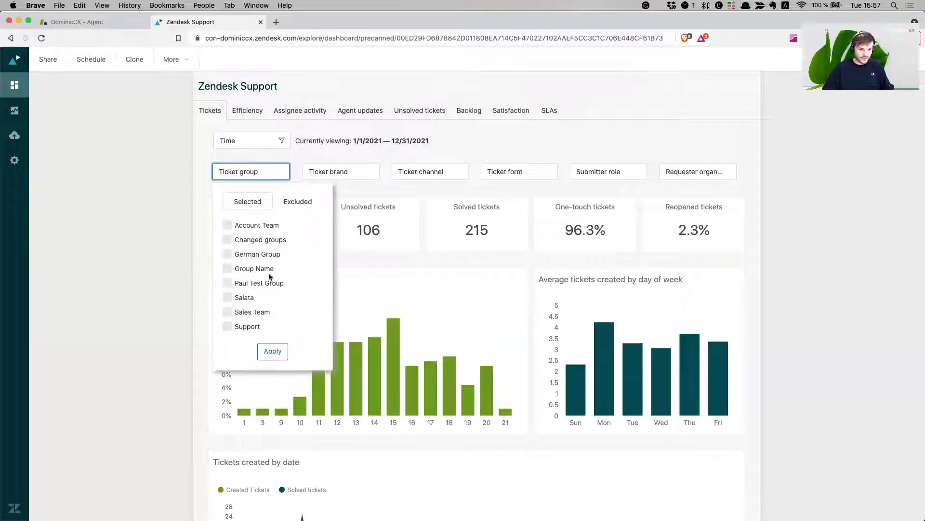
left_click(237, 257)
left_click(272, 351)
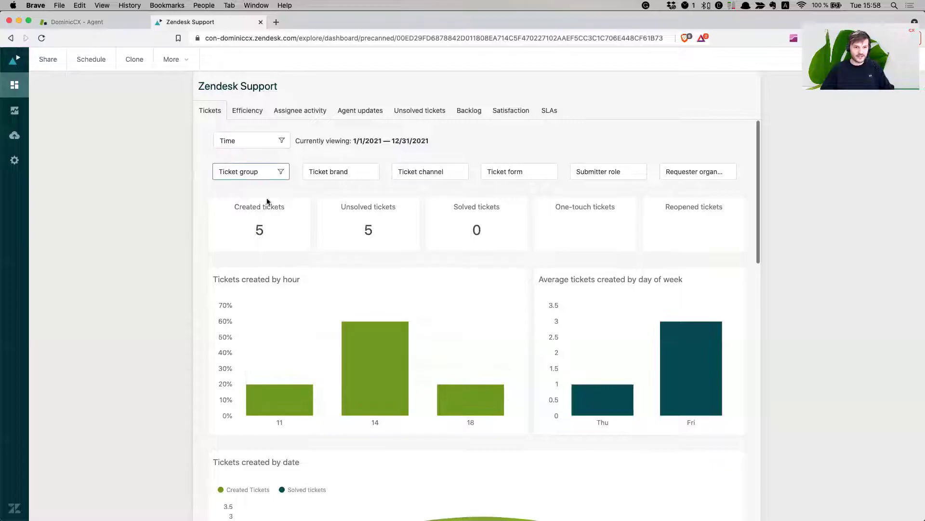
left_click(281, 173)
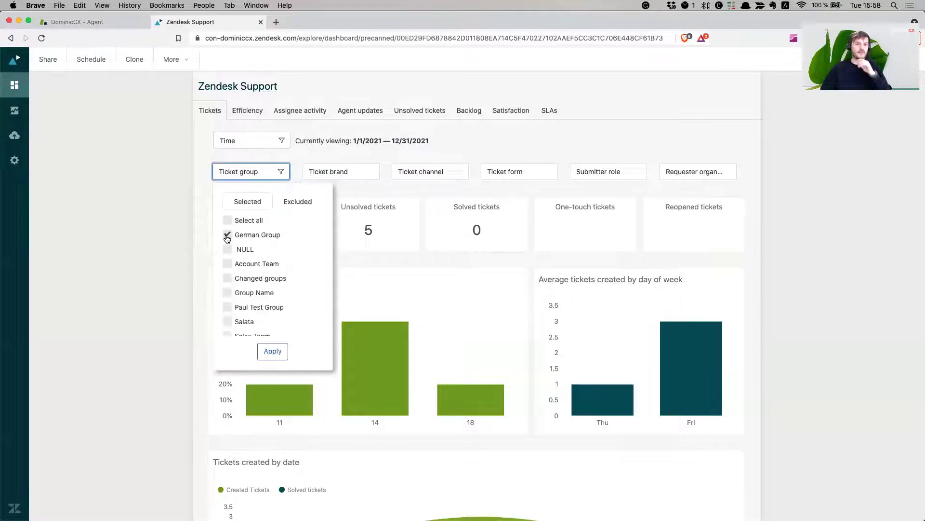
left_click(276, 355)
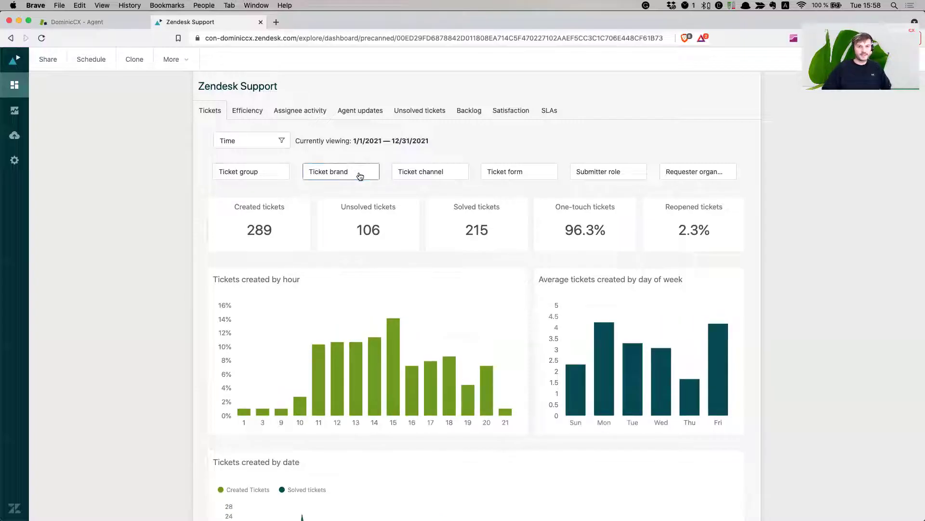
Look through the ticket brand and ticket channel filter options without selecting any.
left_click(346, 172)
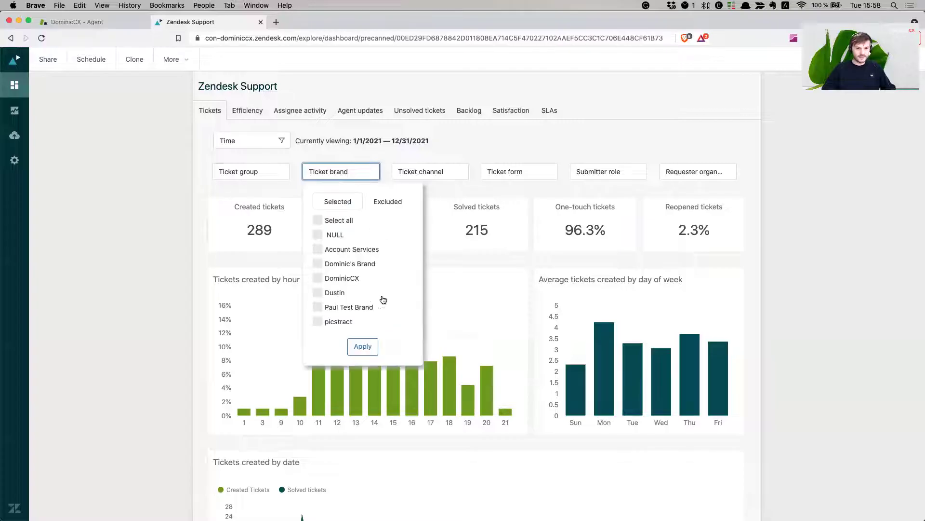
left_click(189, 195)
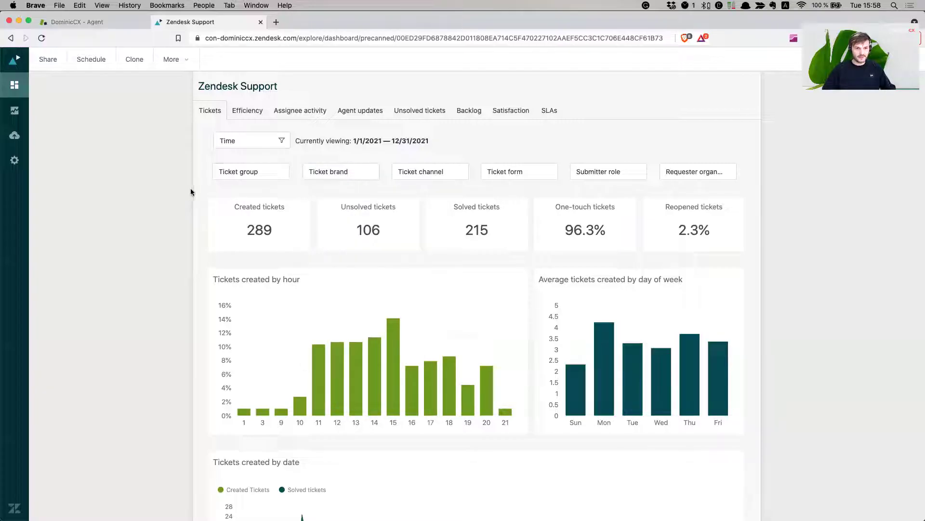
left_click(423, 172)
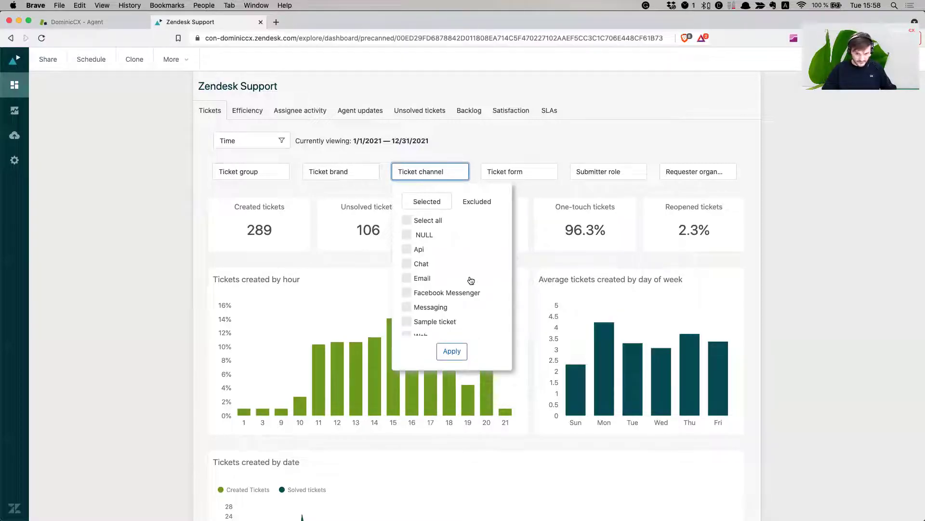
scroll(471, 281, "down", 1)
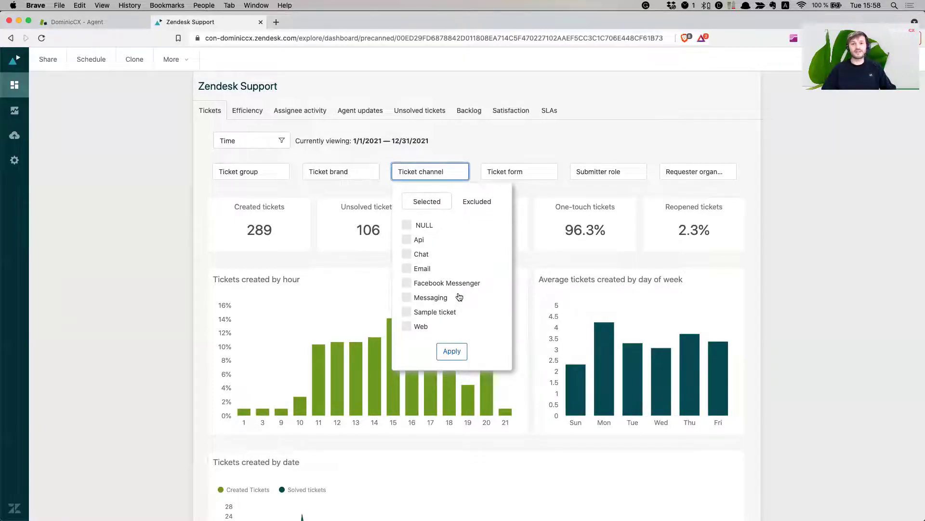
left_click(142, 252)
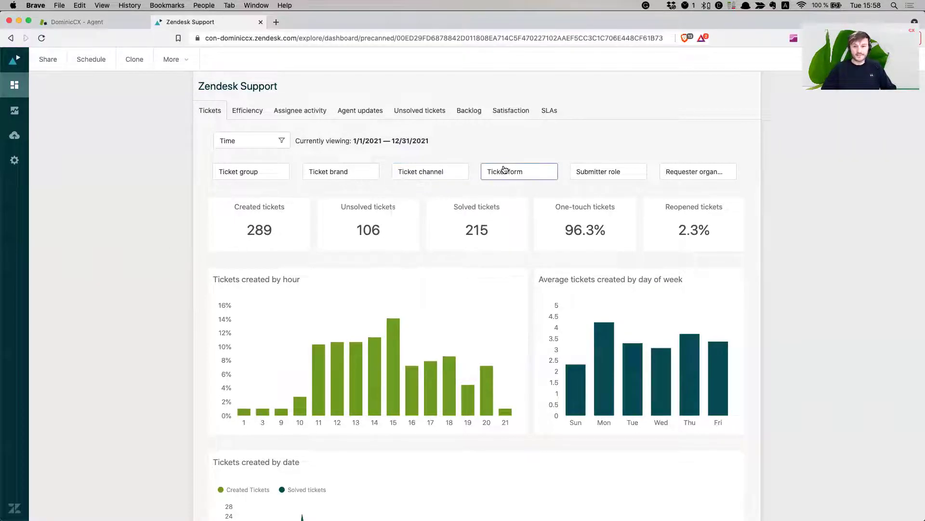
Filter the dashboard by the End-user submitter role and clear that filter again.
left_click(607, 176)
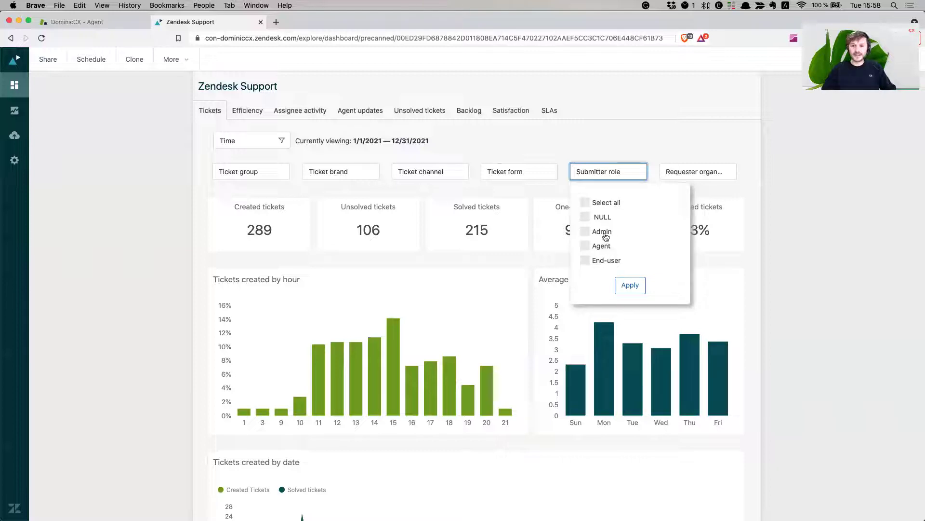
left_click(586, 261)
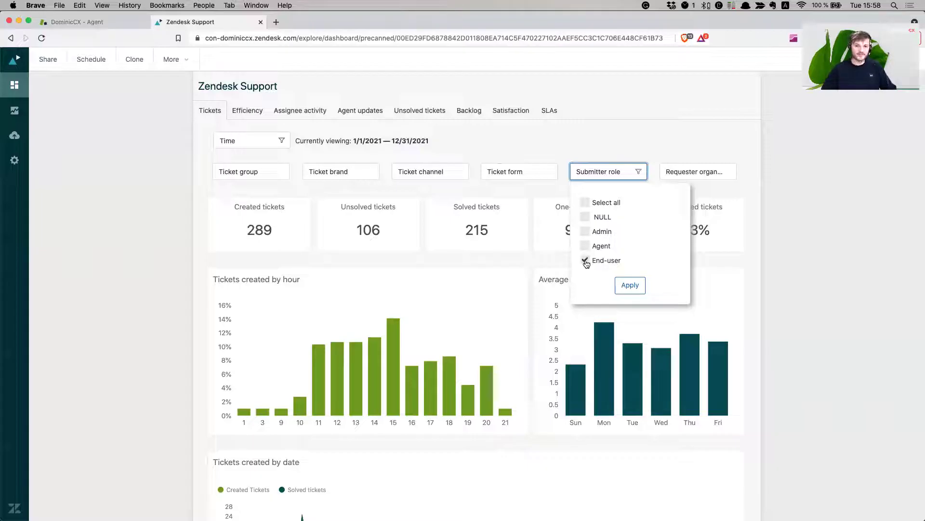
left_click(633, 287)
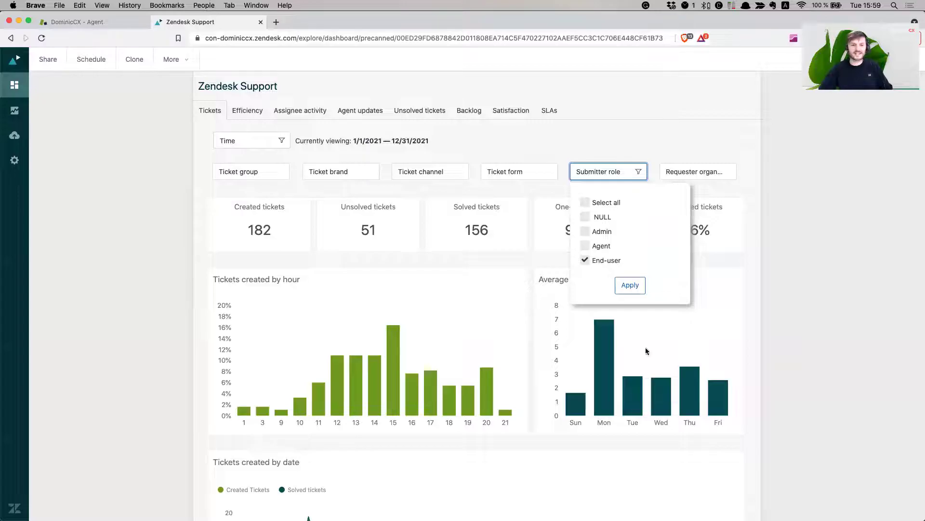
left_click(586, 261)
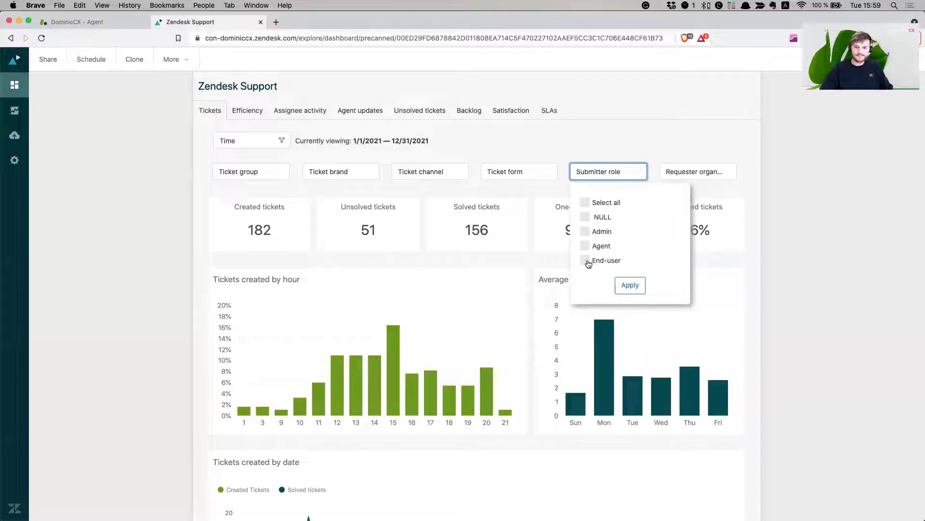
left_click(808, 198)
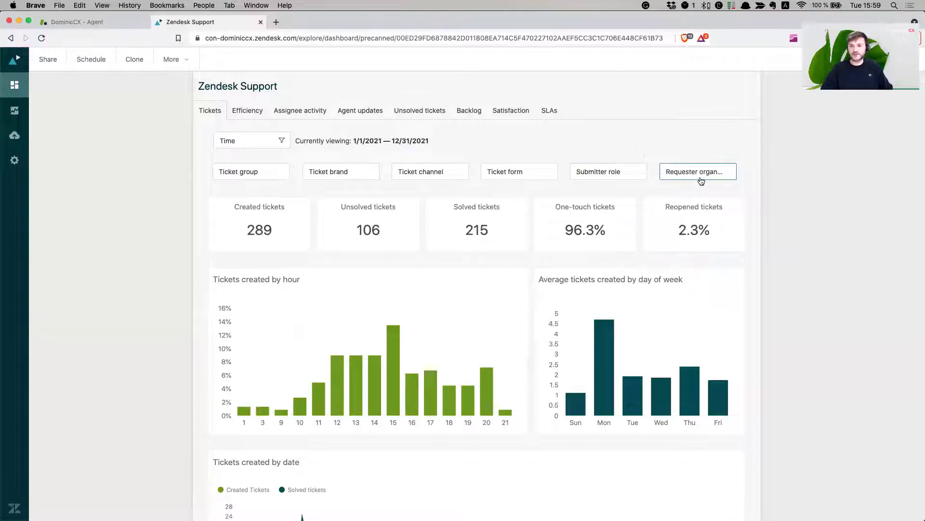
Filter the dashboard by the requester organisation German Organisation and clear that filter again.
left_click(699, 176)
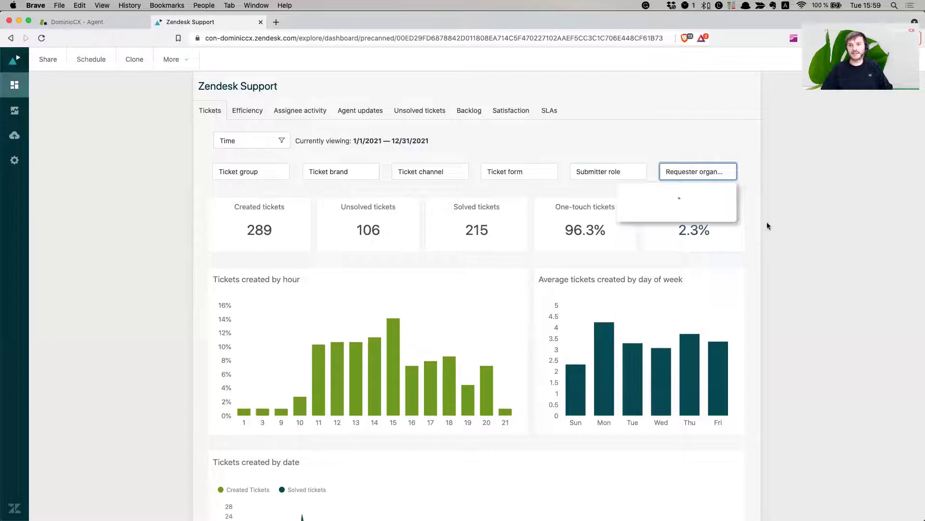
scroll(691, 295, "down", 1)
left_click(632, 284)
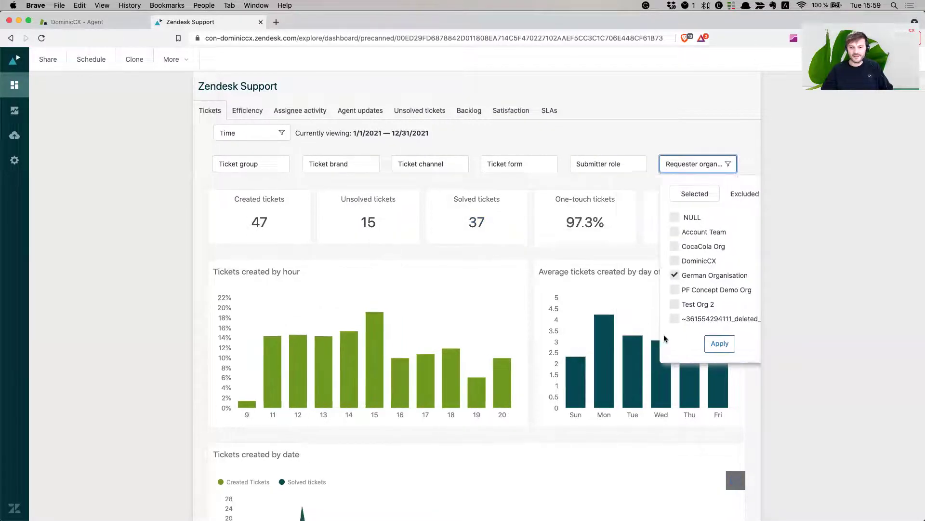
left_click(674, 276)
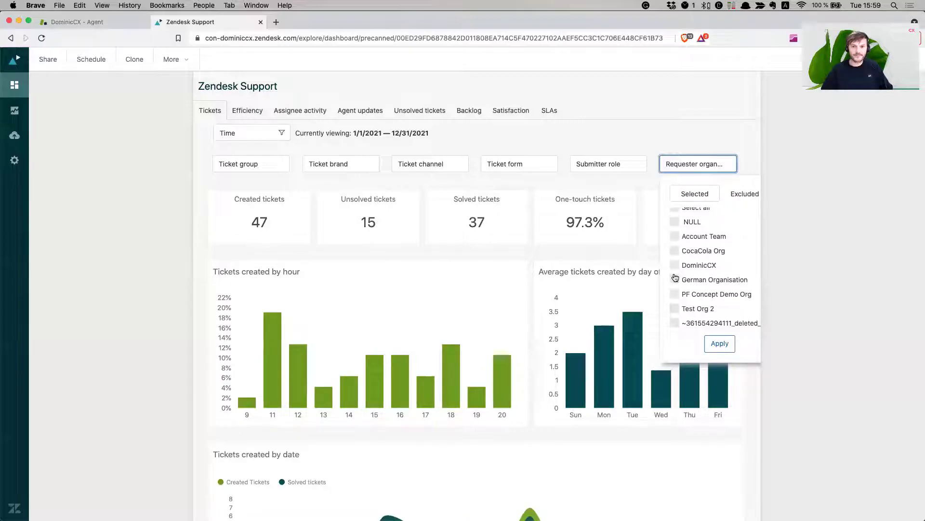
left_click(875, 244)
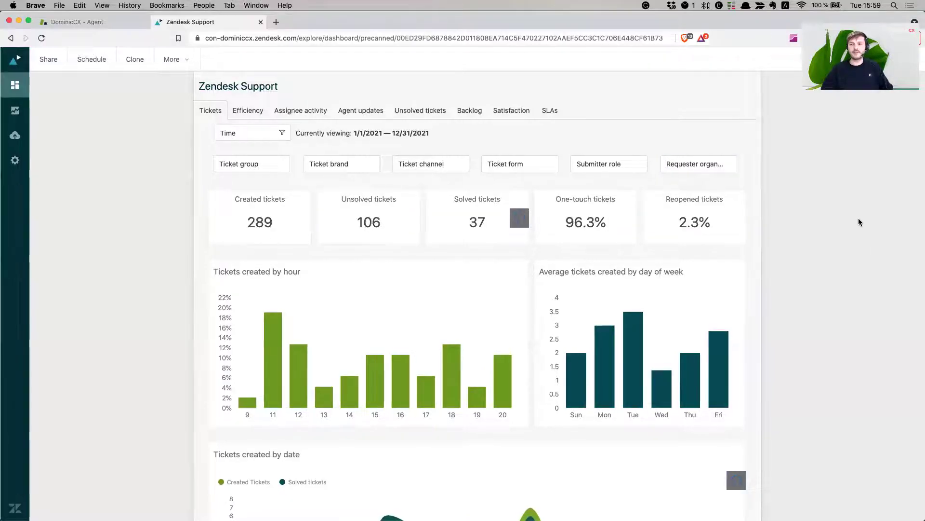
Examine the one-touch and reopened ticket metrics, the tickets-by-date chart and the top-10 breakdown by ticket channel.
mouse_move(618, 216)
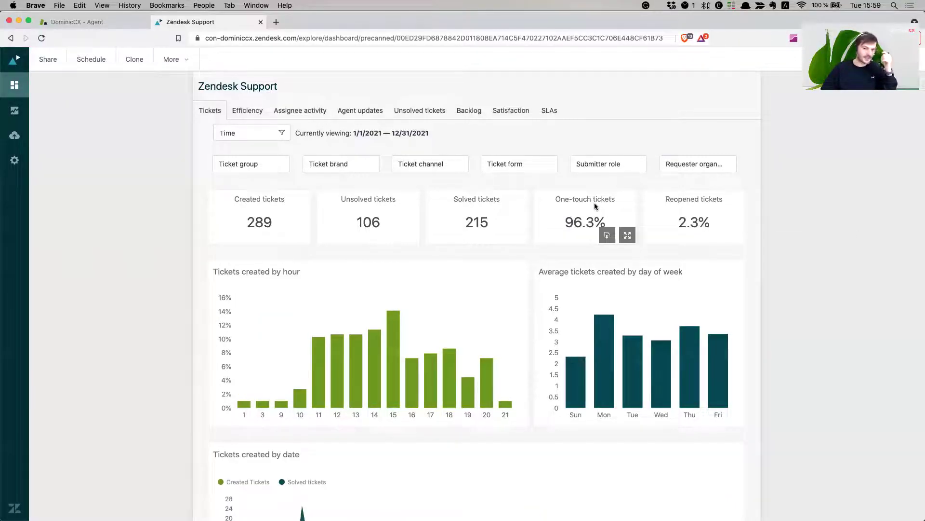
mouse_move(571, 219)
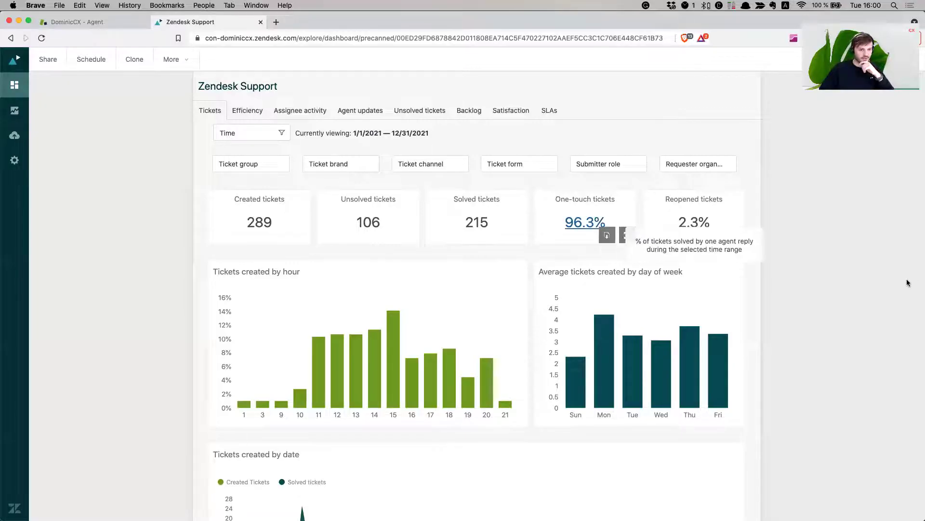
mouse_move(684, 226)
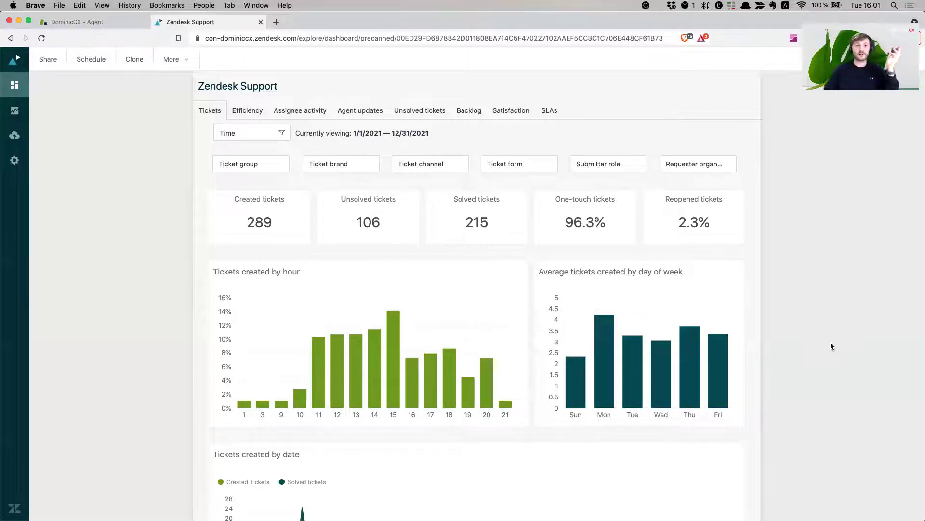
scroll(488, 386, "down", 5)
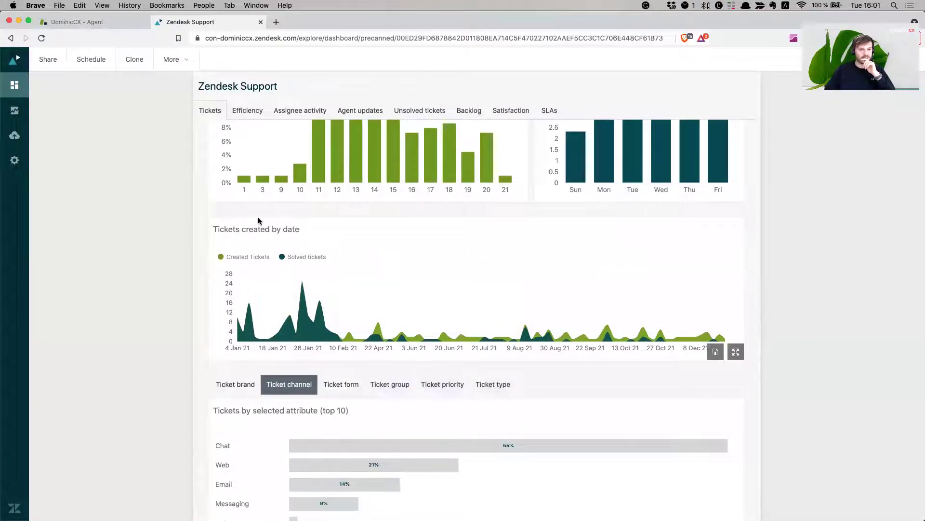
scroll(258, 220, "down", 2)
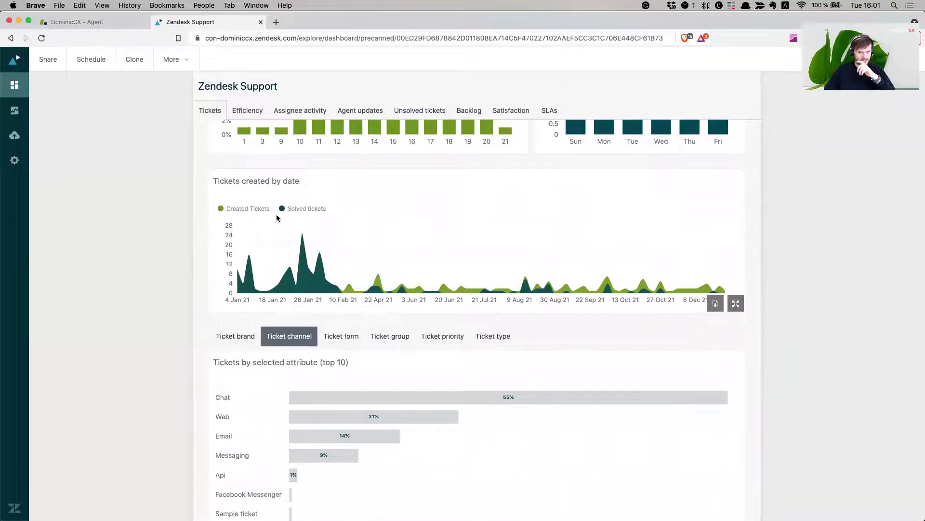
scroll(188, 308, "down", 1)
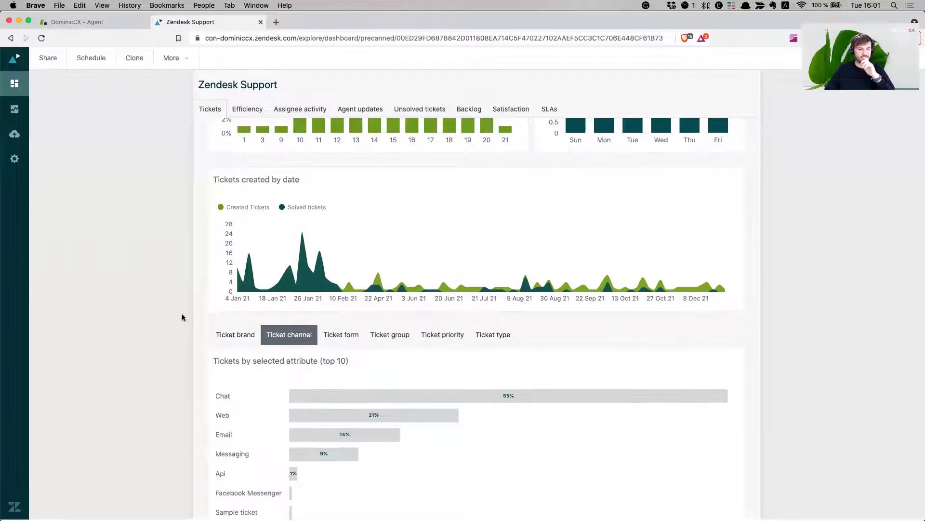
Isolate the Email, Messaging and Chat channels in turn in the chart of tickets created by date and selected attribute.
scroll(212, 315, "down", 5)
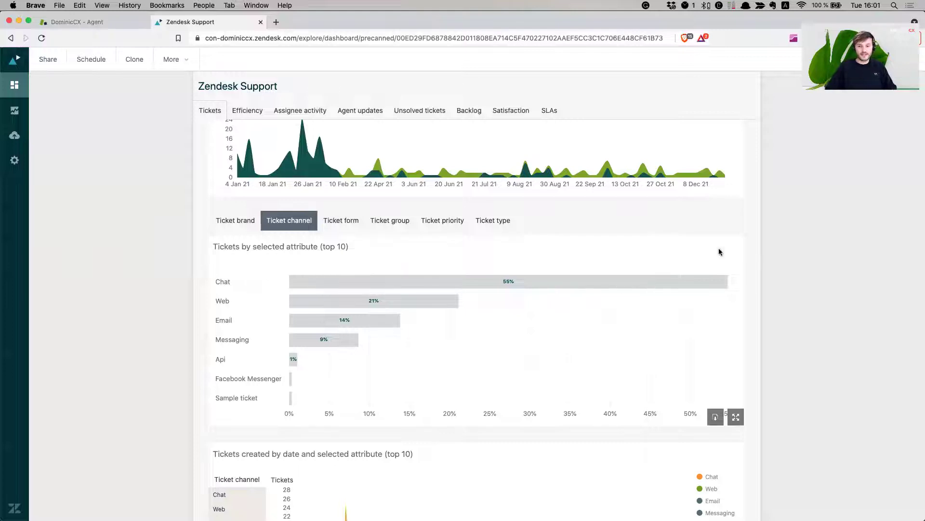
mouse_move(499, 283)
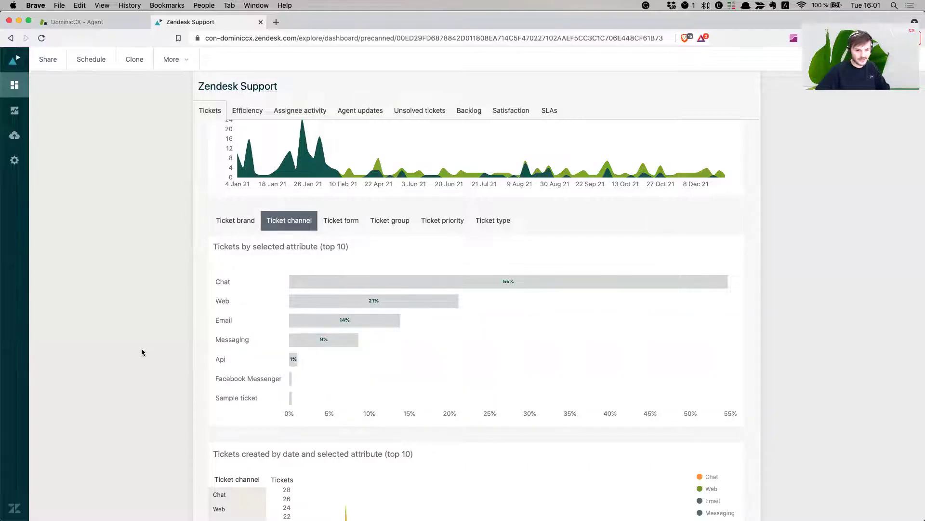
scroll(332, 335, "down", 5)
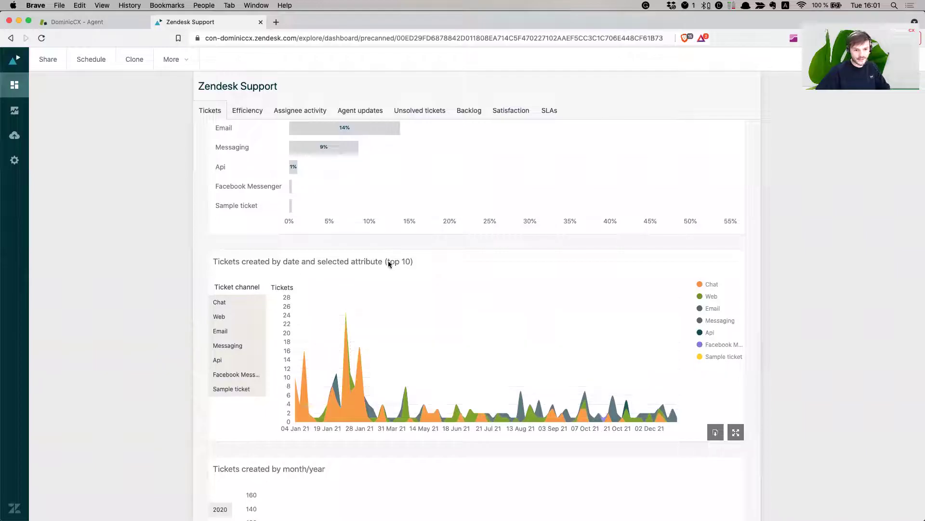
left_click(247, 338)
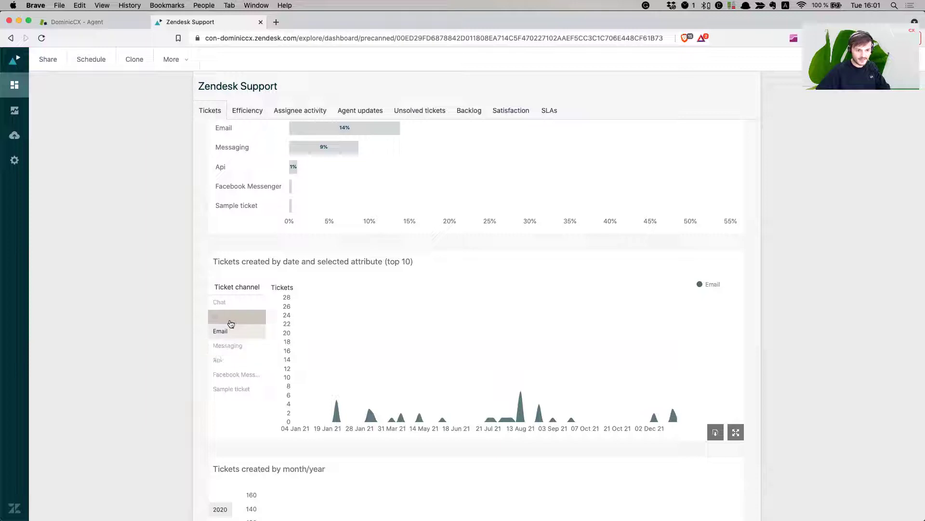
left_click(235, 346)
left_click(237, 309)
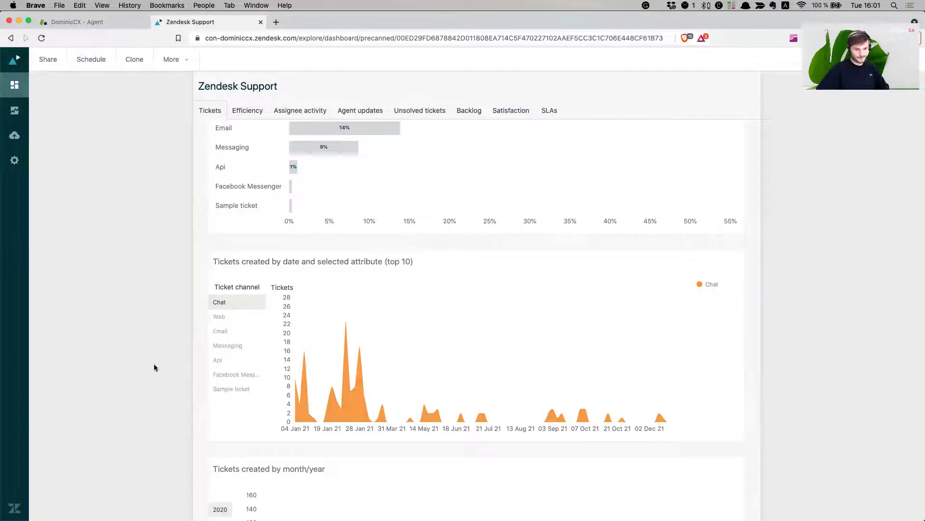
Show 2021 in the tickets created by month/year chart and return to the start of the dashboard.
scroll(357, 402, "down", 5)
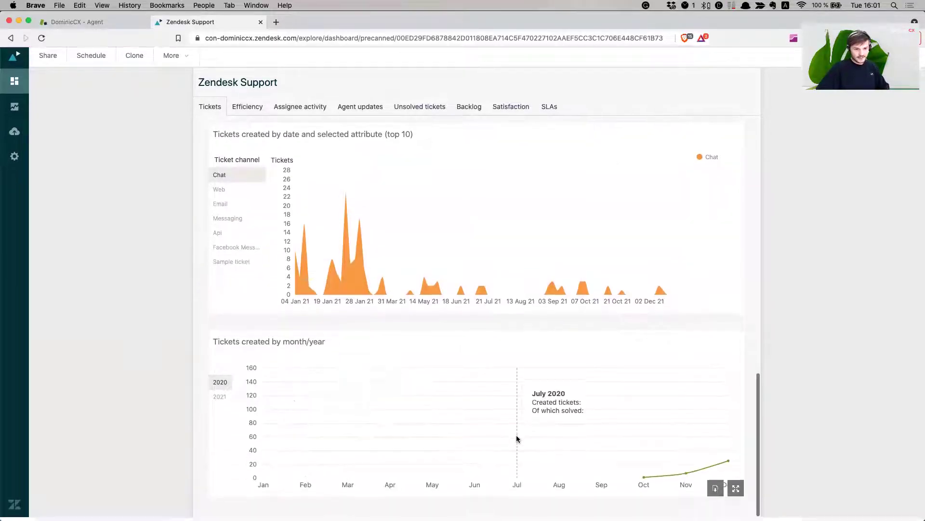
left_click(218, 400)
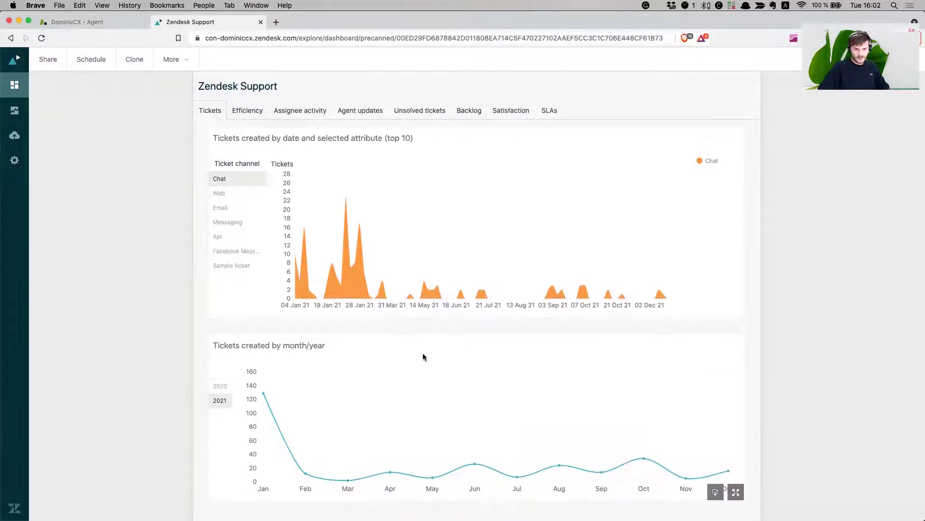
scroll(424, 354, "up", 15)
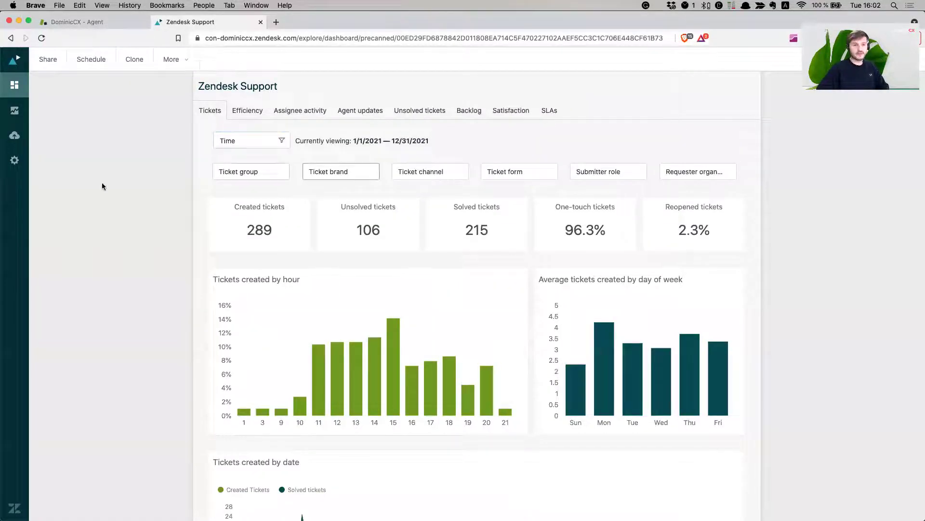
Examine the Efficiency section's first reply time brackets, full resolution time brackets and first resolution time median.
left_click(245, 117)
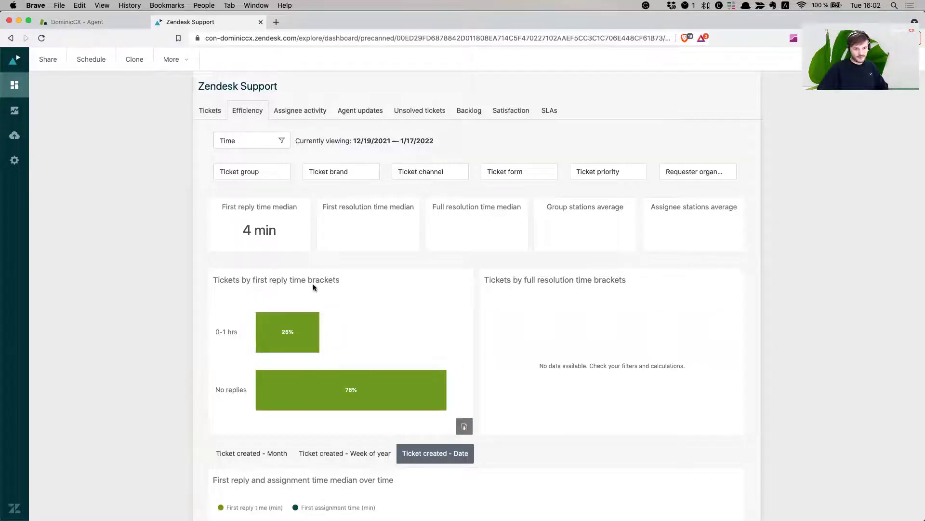
mouse_move(277, 331)
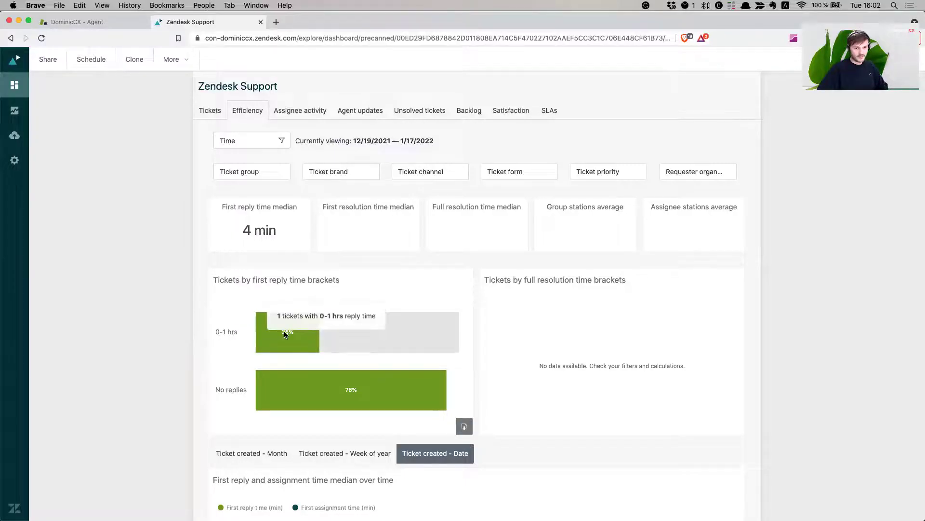
mouse_move(257, 377)
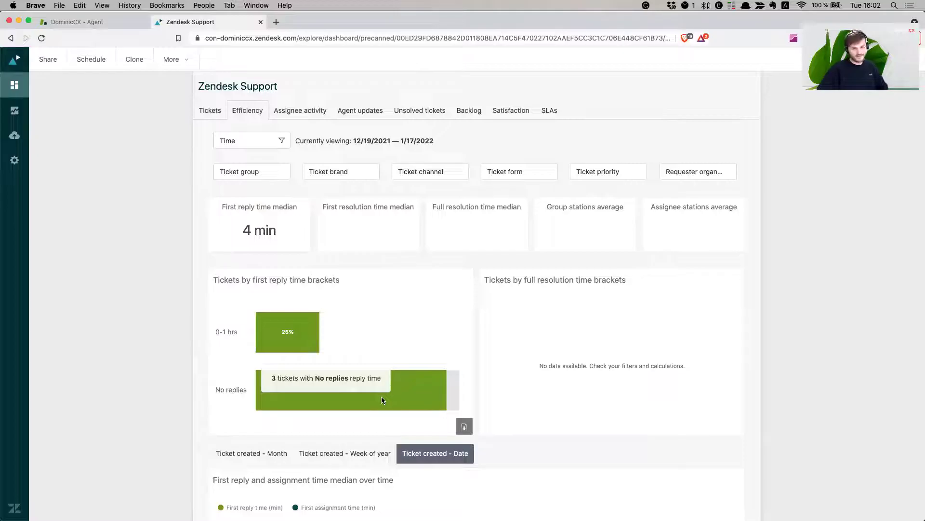
mouse_move(427, 359)
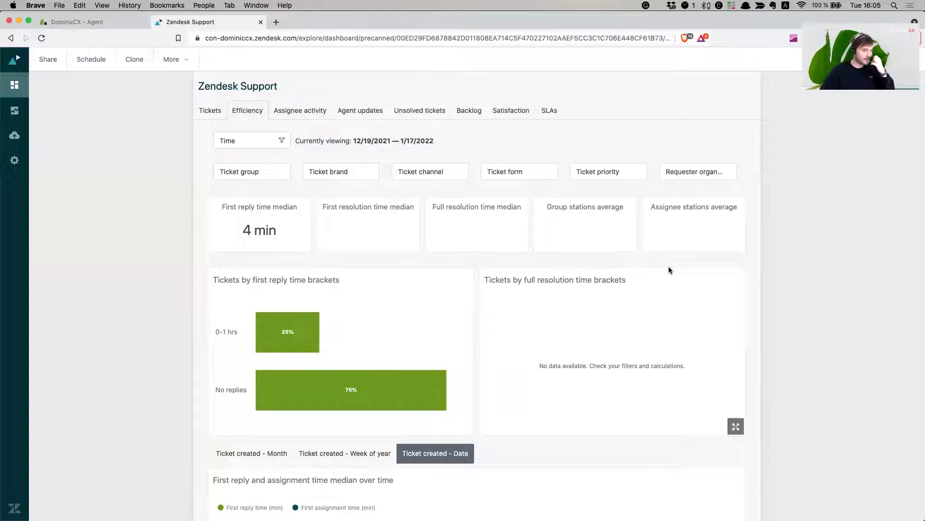
mouse_move(400, 234)
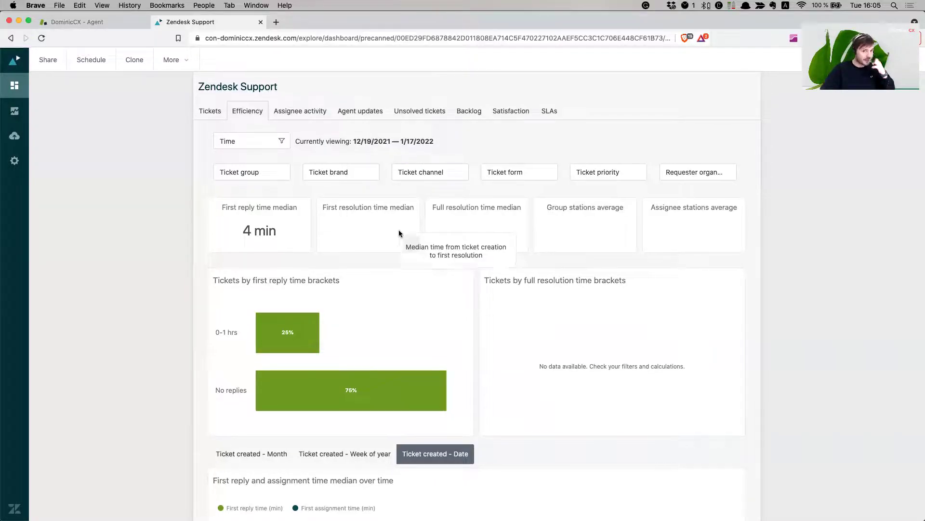
Look through the Assignee activity, Agent updates, Unsolved tickets, Backlog, Satisfaction and SLAs sections of the dashboard.
left_click(300, 114)
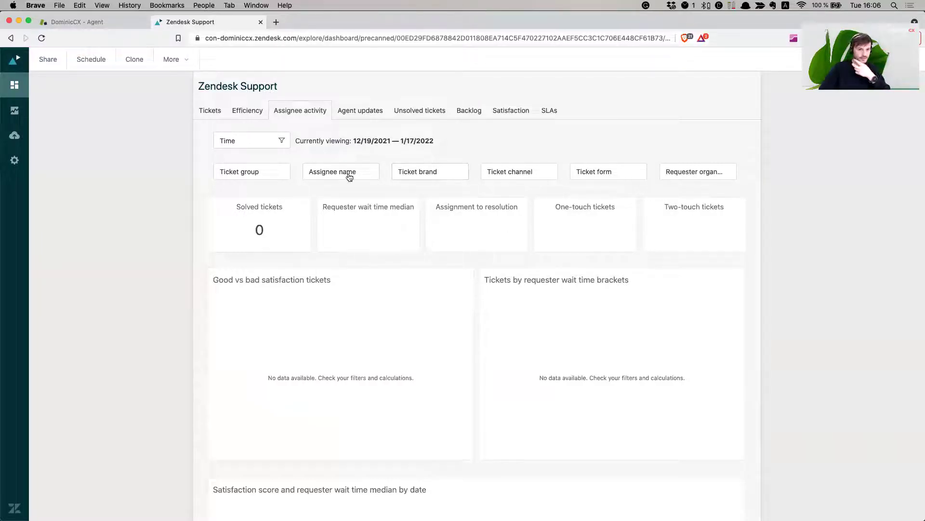
left_click(366, 114)
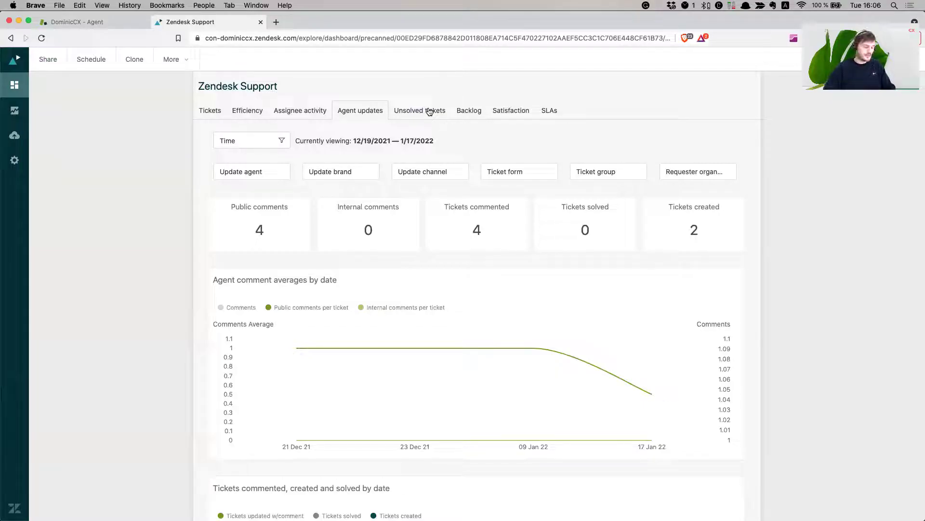
left_click(429, 112)
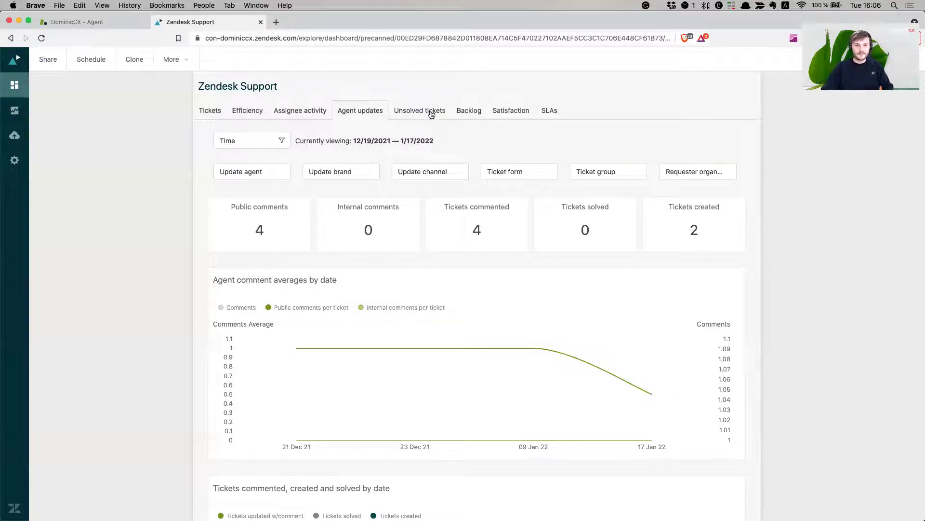
left_click(469, 114)
left_click(517, 118)
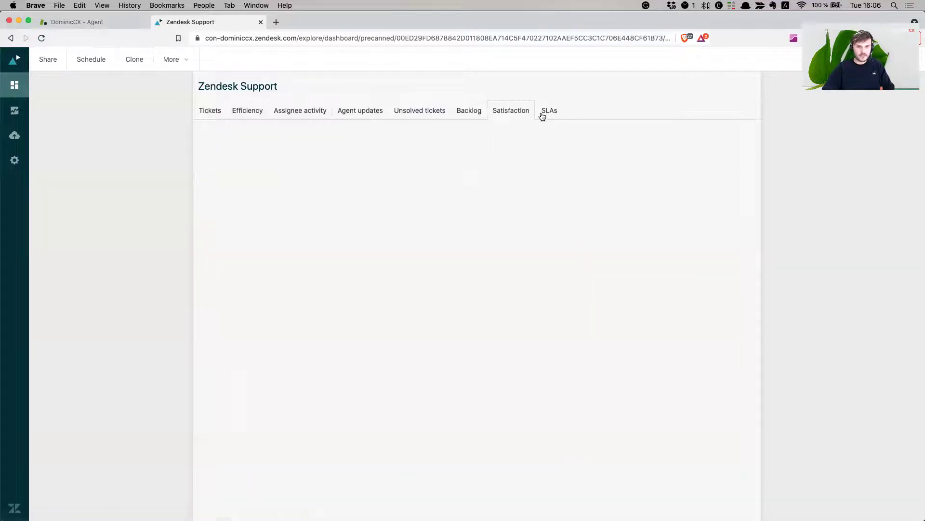
left_click(548, 112)
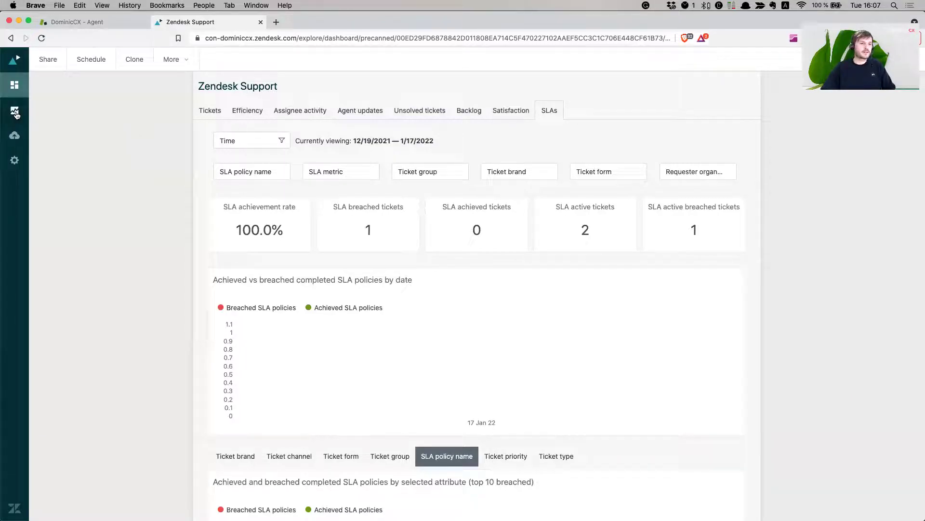
Create a new dashboard from the dashboards library and title it "Dashboard for Demo".
left_click(14, 85)
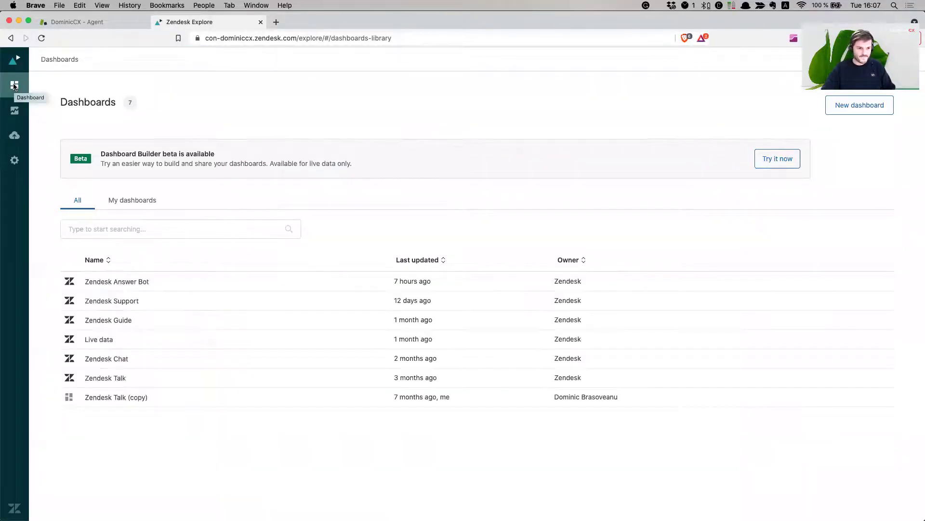
left_click(858, 113)
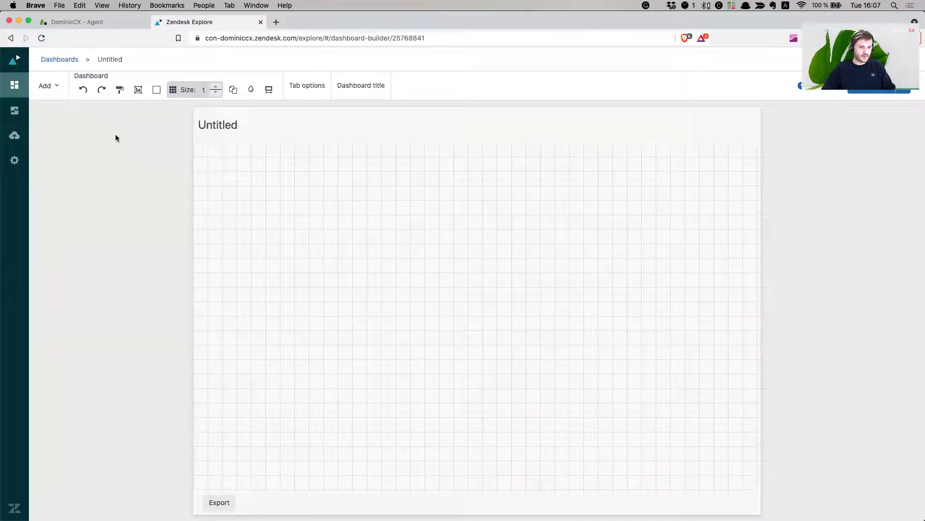
double_click(218, 125)
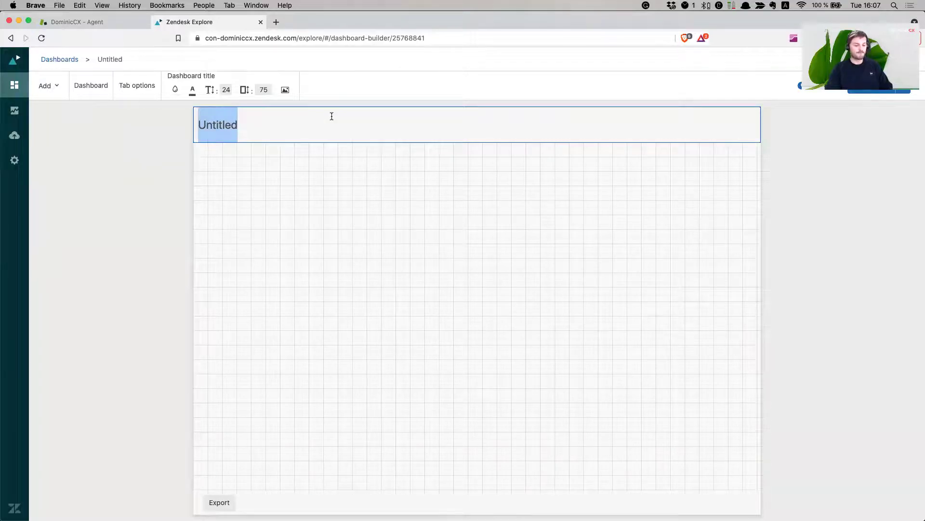
type("Das")
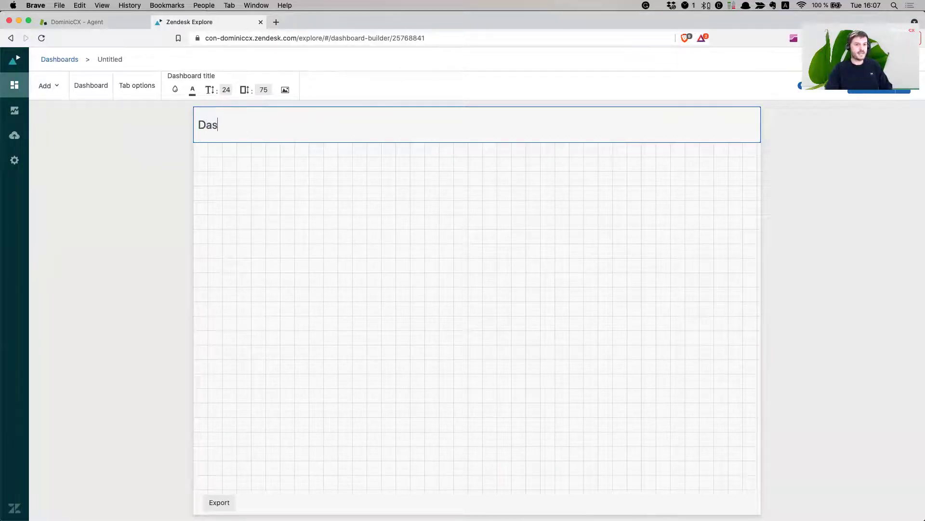
type("hboard for ")
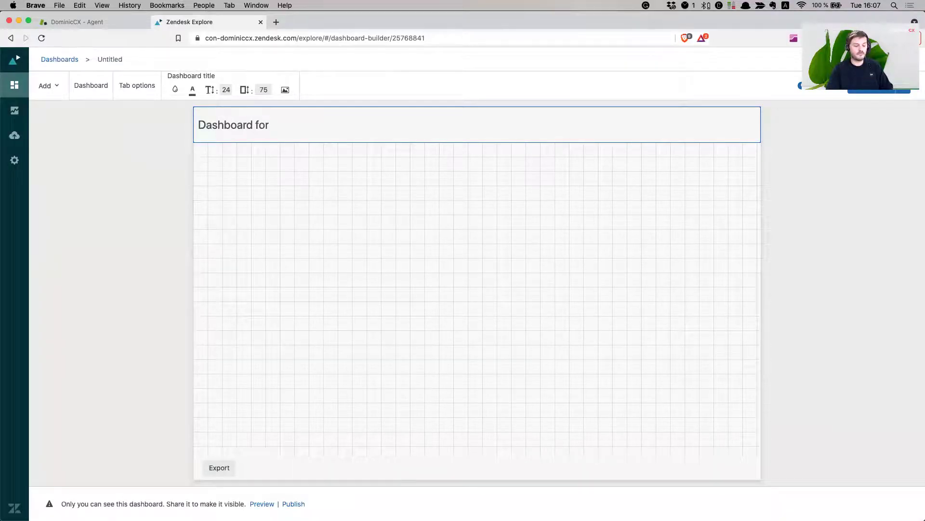
type("Demo")
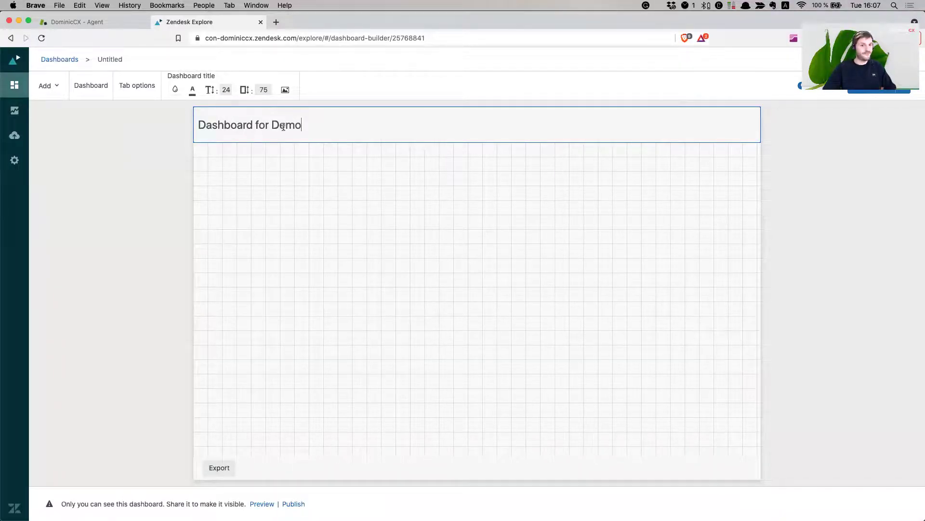
left_click(919, 228)
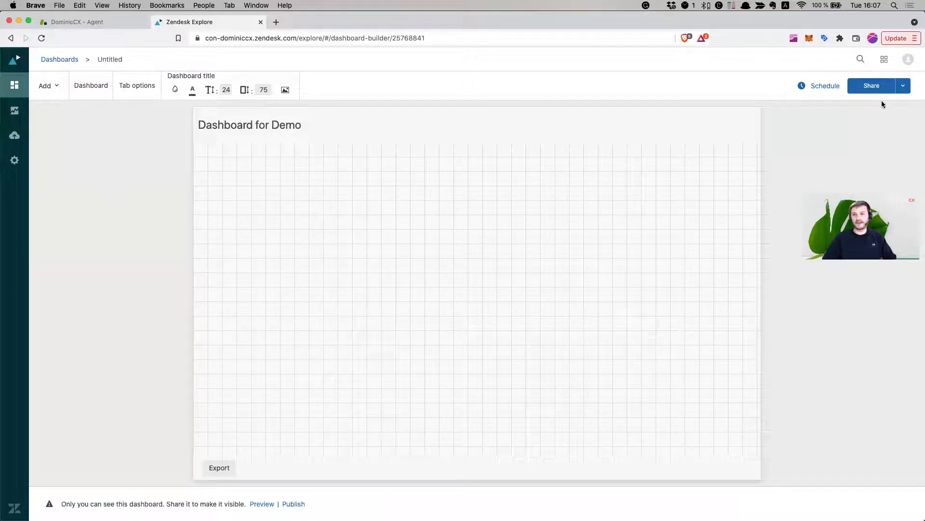
Publish the demo dashboard and open its published version from the dashboards library.
left_click(903, 86)
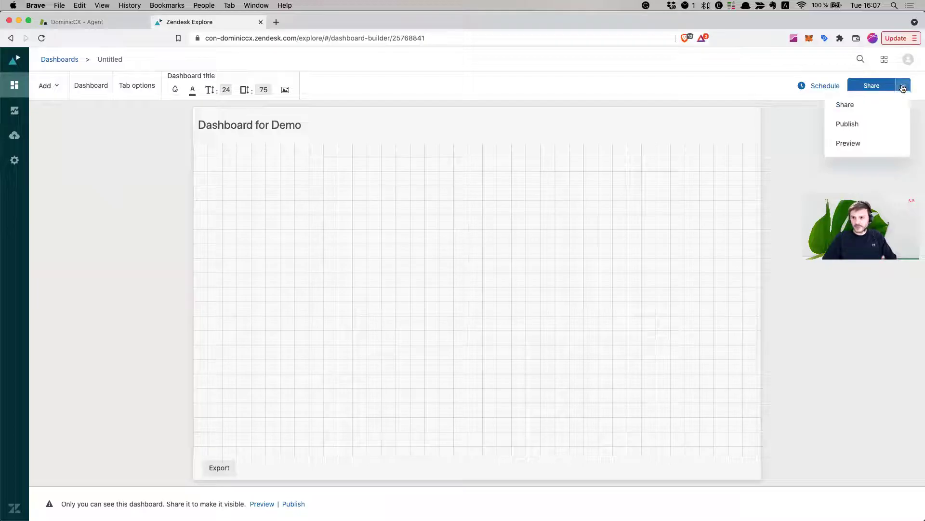
left_click(849, 130)
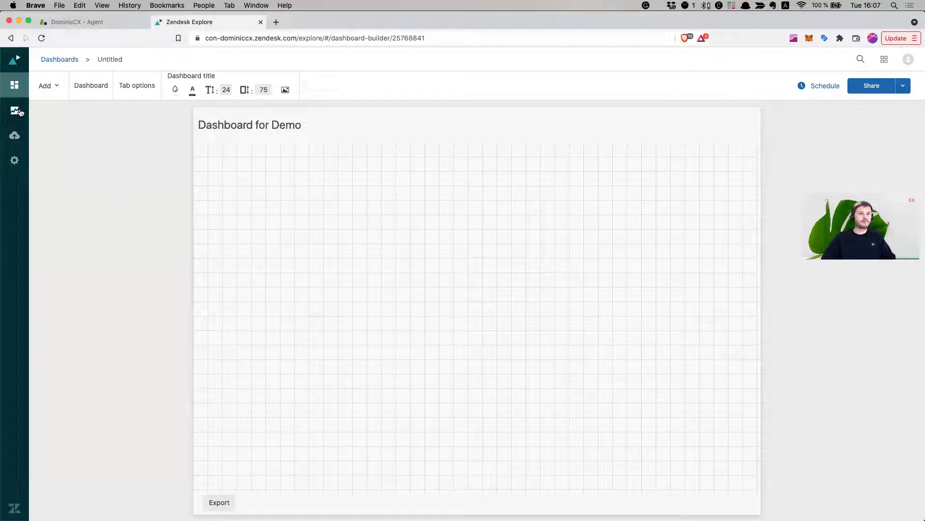
left_click(13, 85)
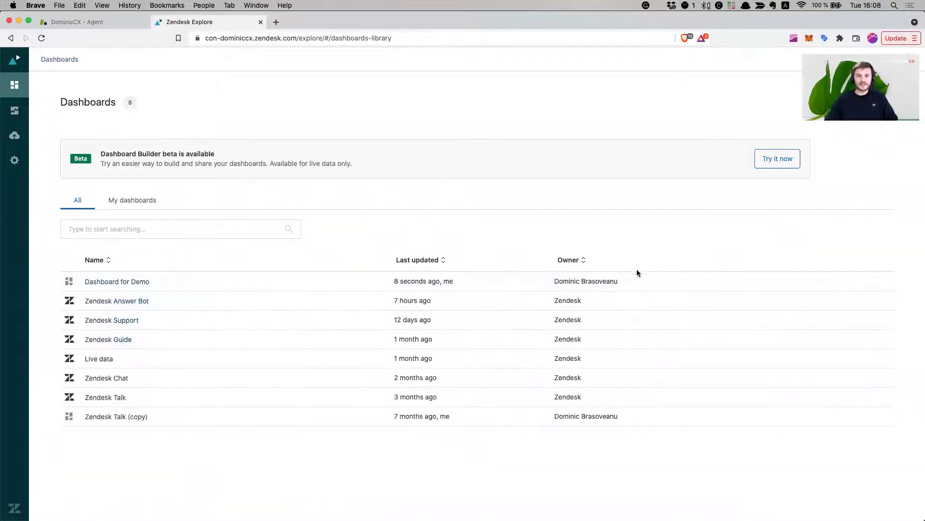
left_click(108, 282)
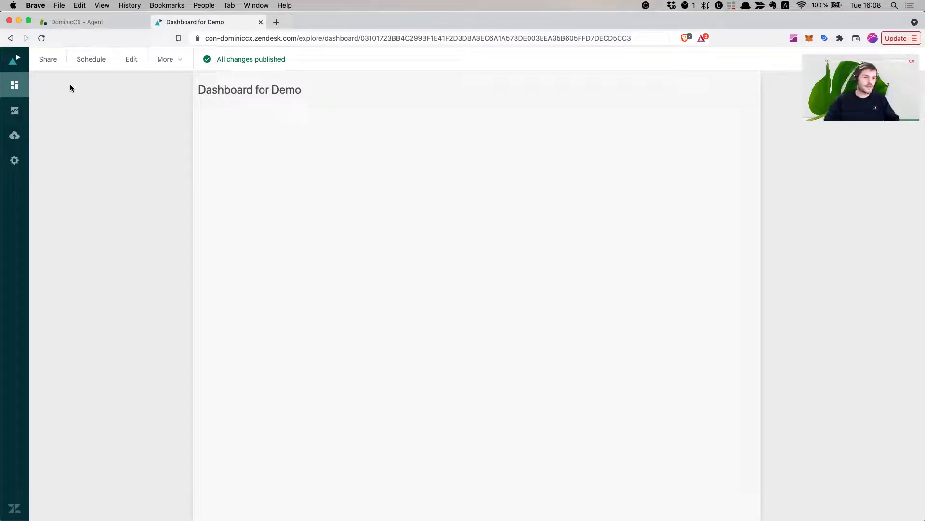
Start a new query from the queries library on the Support product's "Support: Tickets [default]" dataset.
left_click(14, 114)
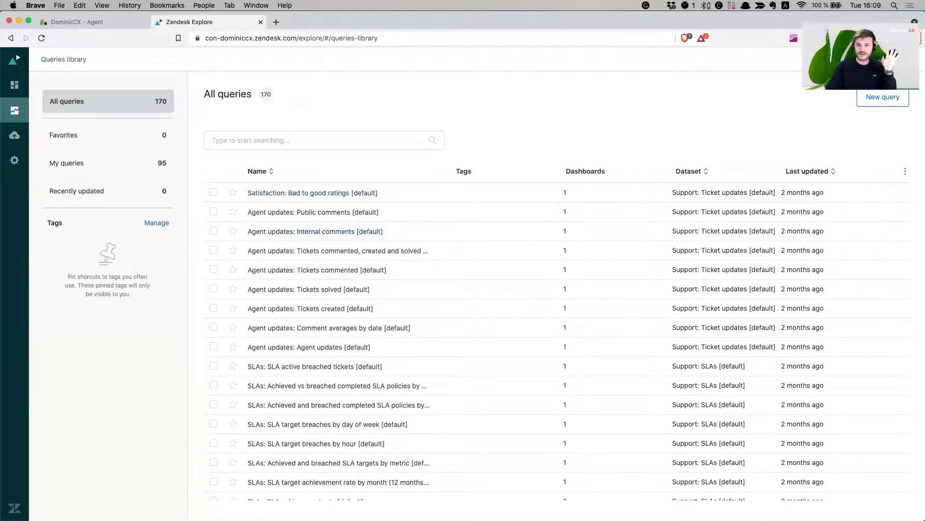
left_click(883, 96)
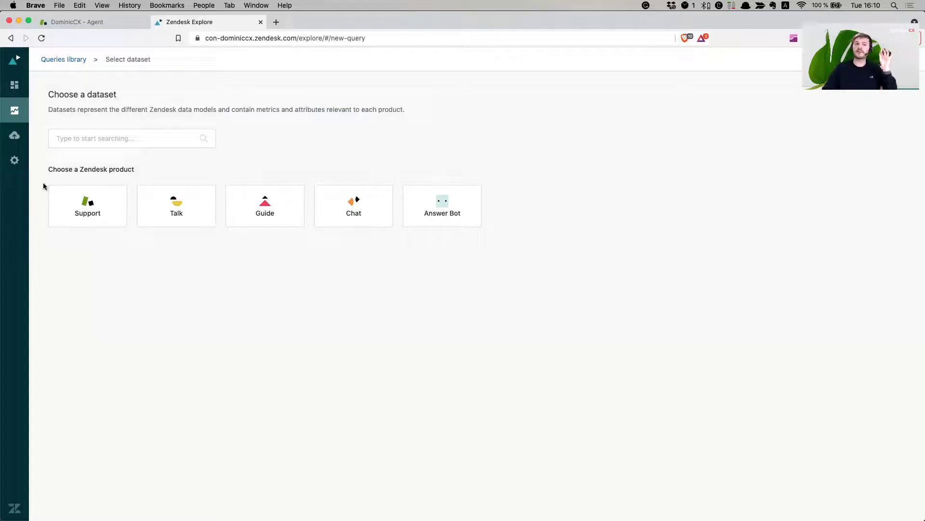
left_click(93, 207)
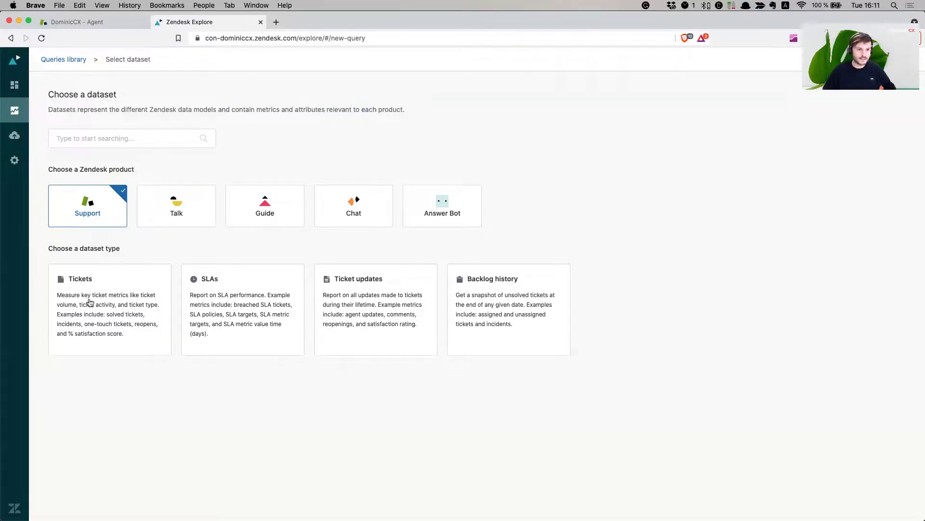
left_click(117, 296)
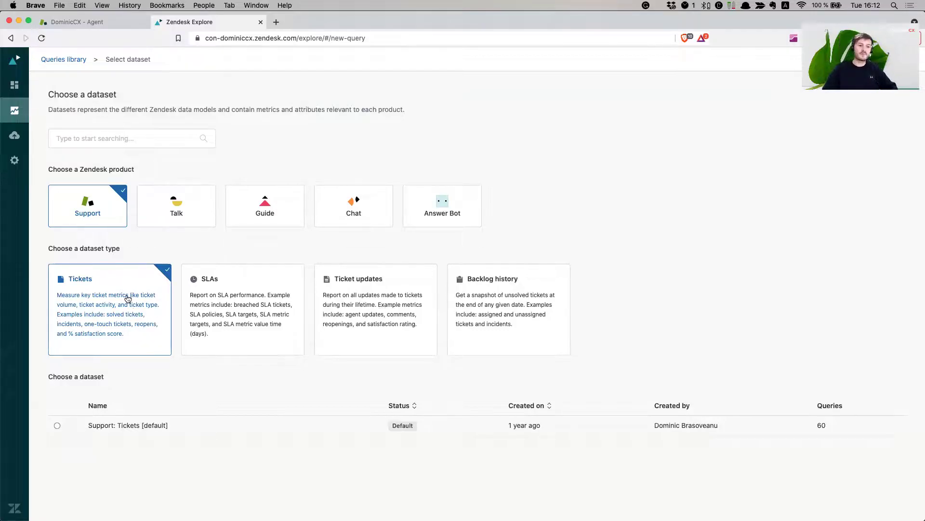
left_click(57, 426)
left_click(94, 503)
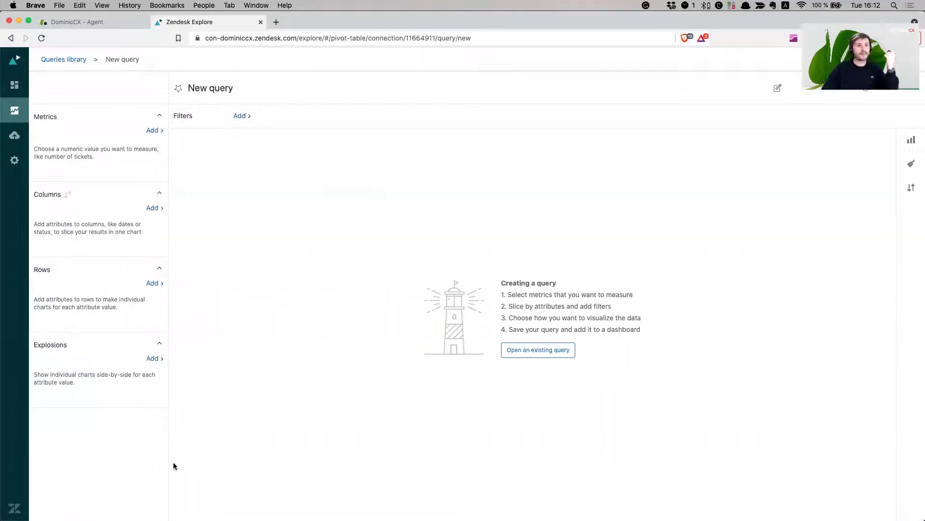
Rename the new query as "Tickets by type of requeast".
double_click(227, 87)
left_click(227, 87)
triple_click(228, 87)
key("BackSpace")
type("Tickets by type of requeast")
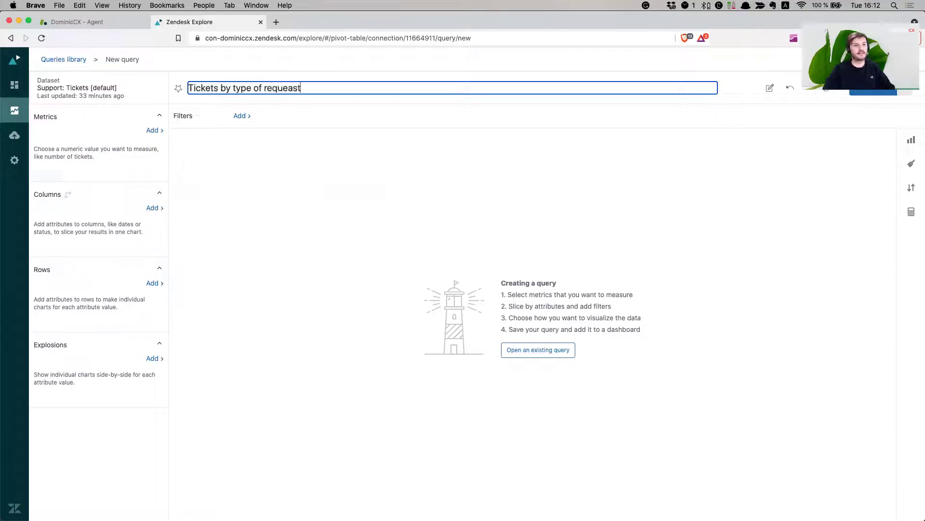
Correct the query title to "Tickets by type of requst".
key("BackSpace")
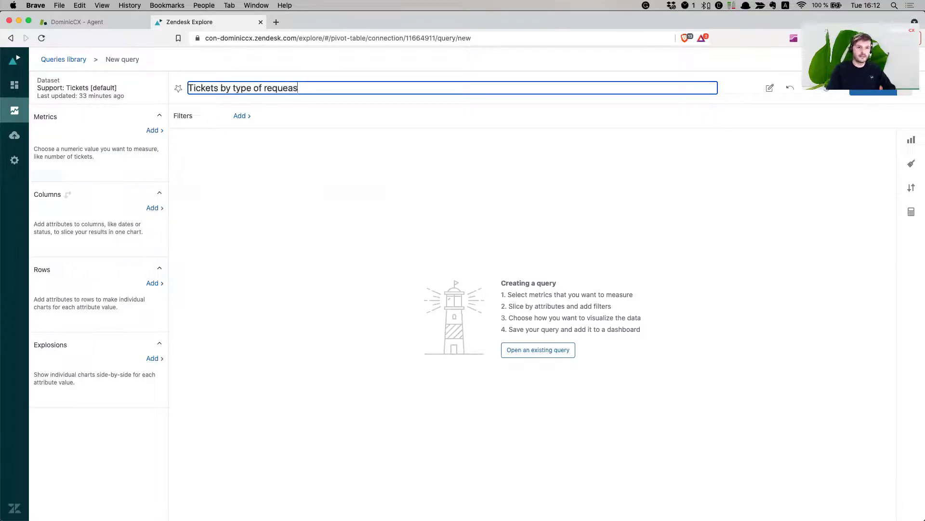
left_click(201, 223)
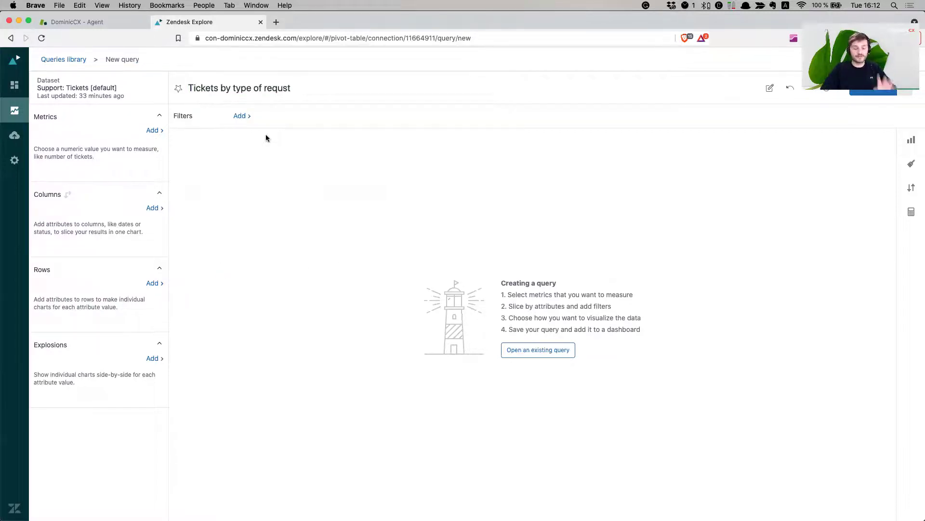
Add the Tickets metric from the Tickets group to the query and apply it.
left_click(152, 130)
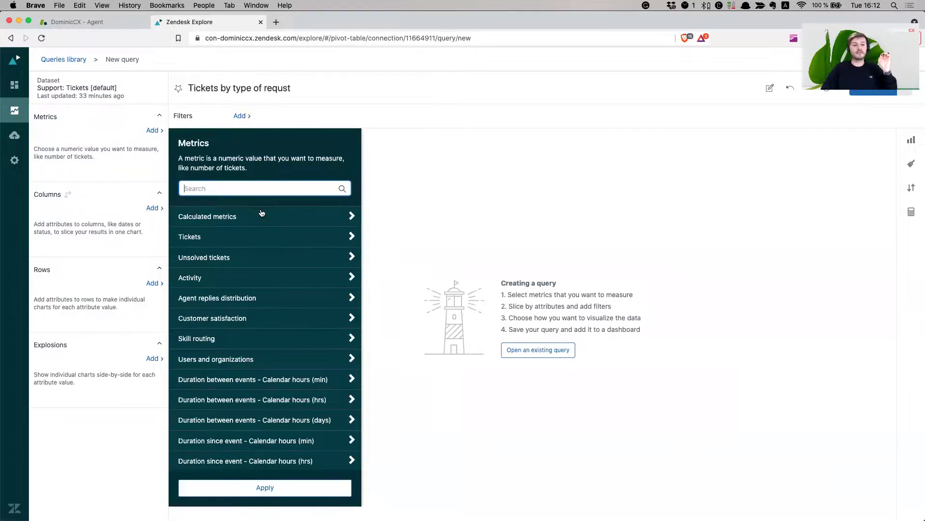
scroll(246, 219, "down", 1)
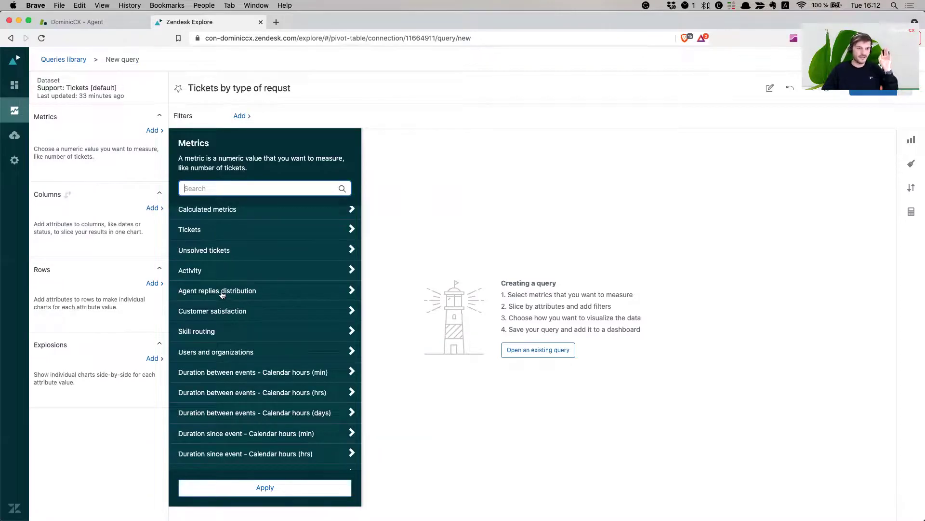
left_click(227, 233)
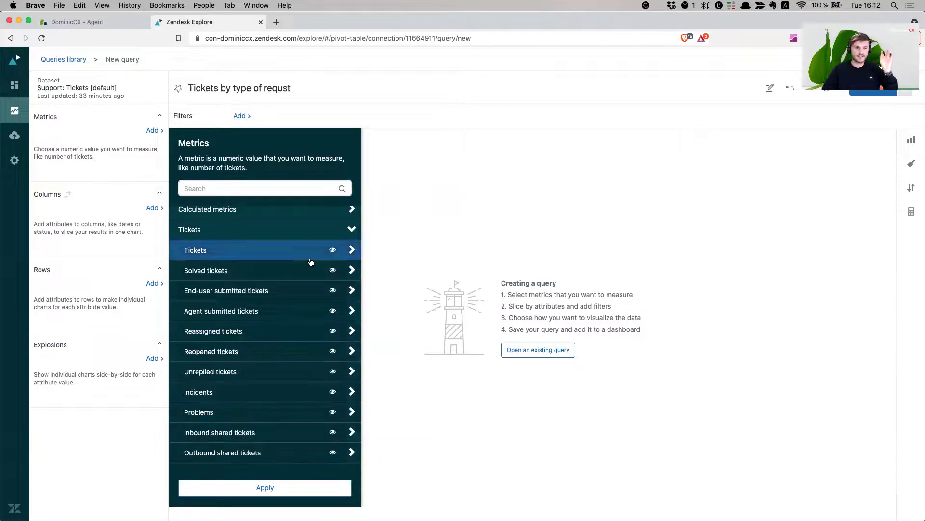
left_click(254, 251)
left_click(274, 487)
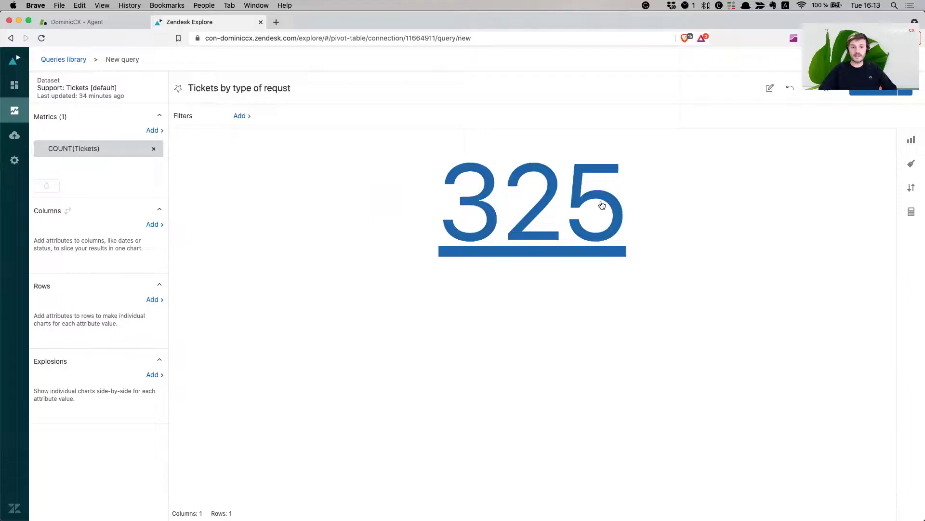
Add the ticket custom field "Type of inquiry" as the query's column attribute and apply it.
left_click(151, 226)
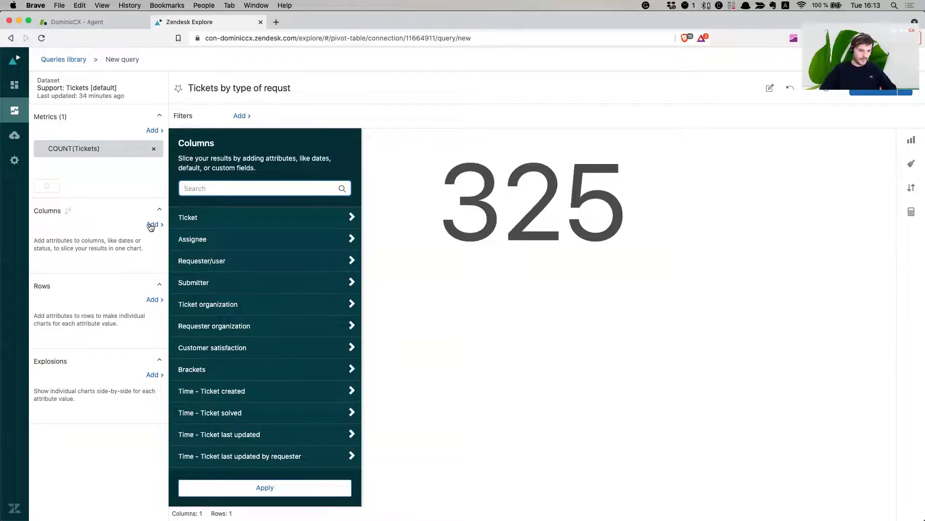
scroll(249, 311, "down", 10)
scroll(248, 311, "up", 10)
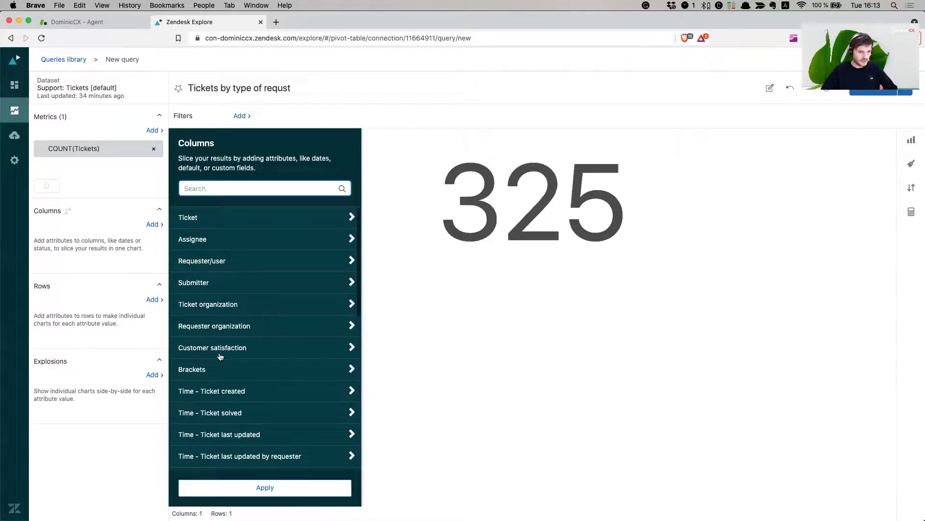
scroll(264, 374, "down", 3)
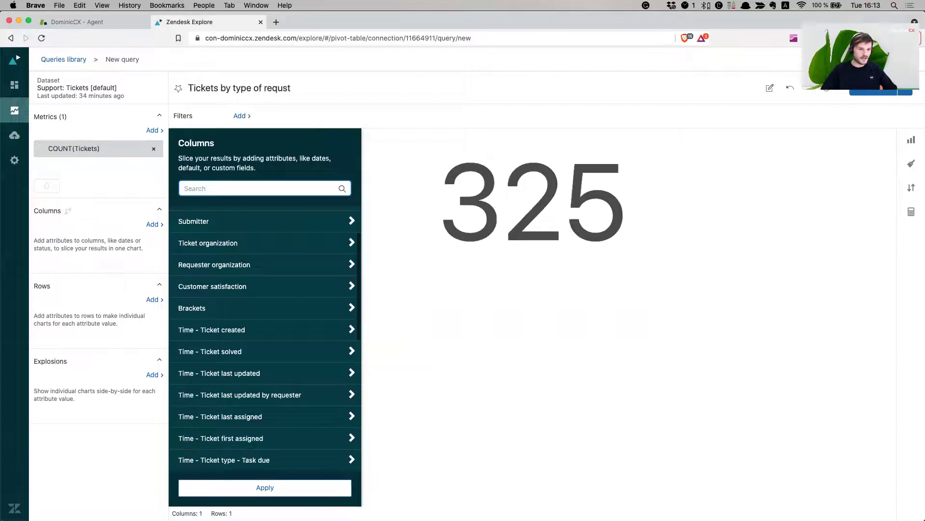
scroll(250, 381, "down", 9)
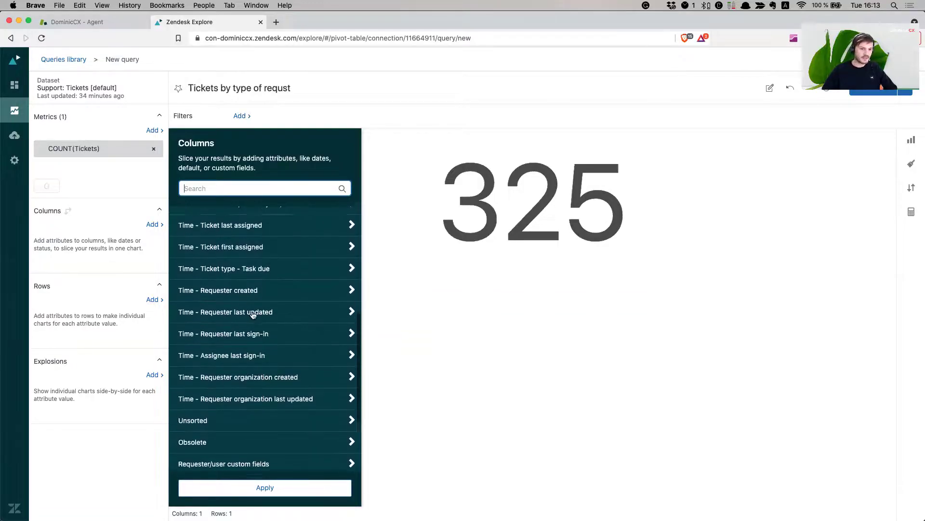
scroll(260, 308, "up", 4)
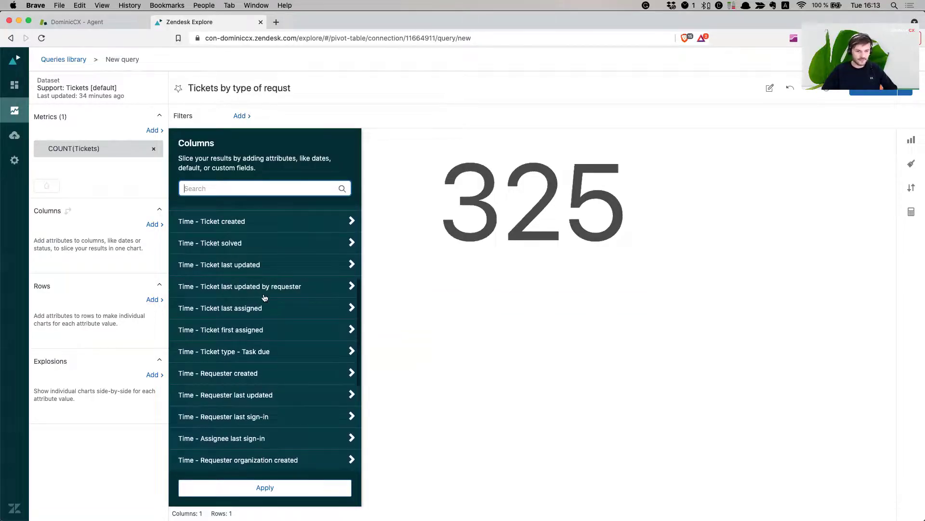
scroll(264, 297, "down", 9)
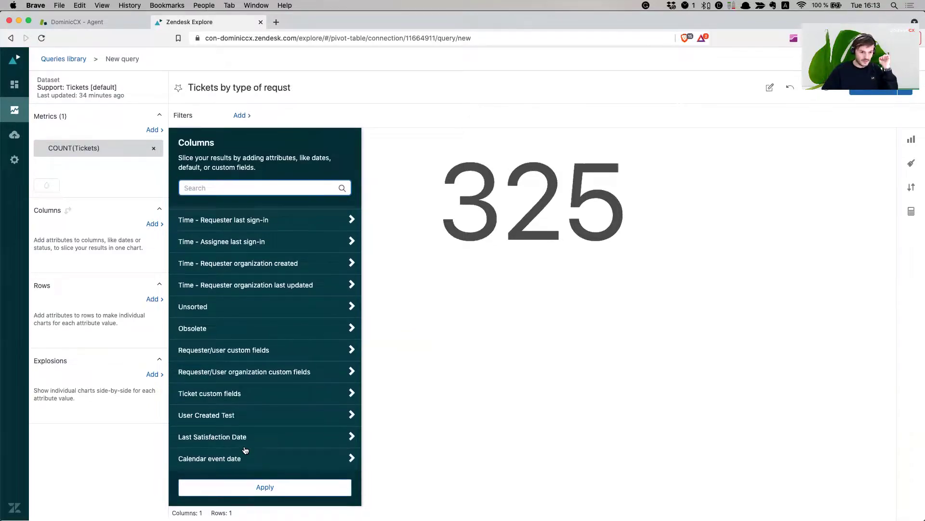
left_click(215, 395)
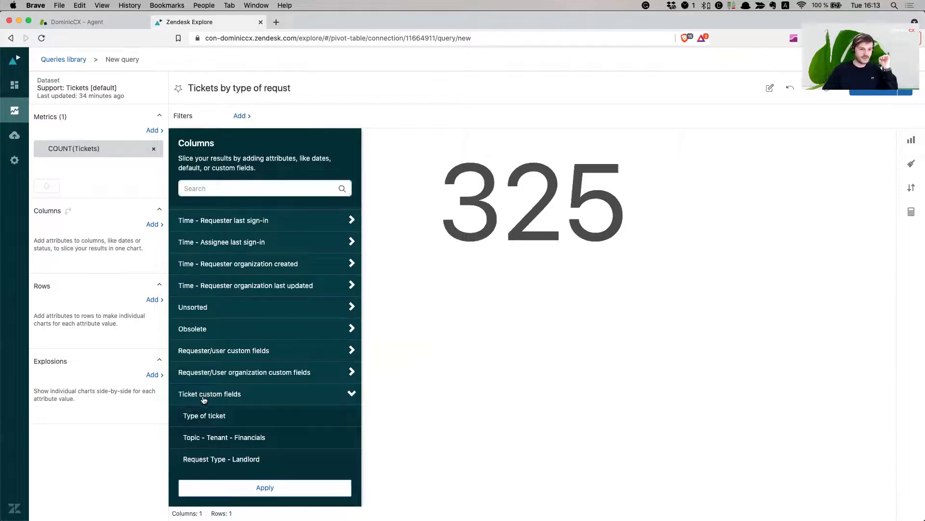
scroll(285, 404, "down", 4)
scroll(296, 404, "down", 4)
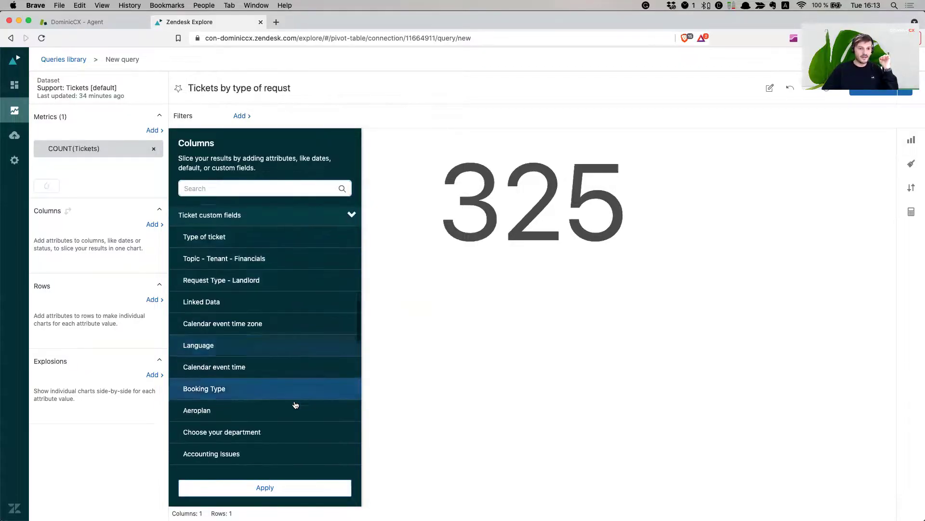
scroll(295, 405, "up", 1)
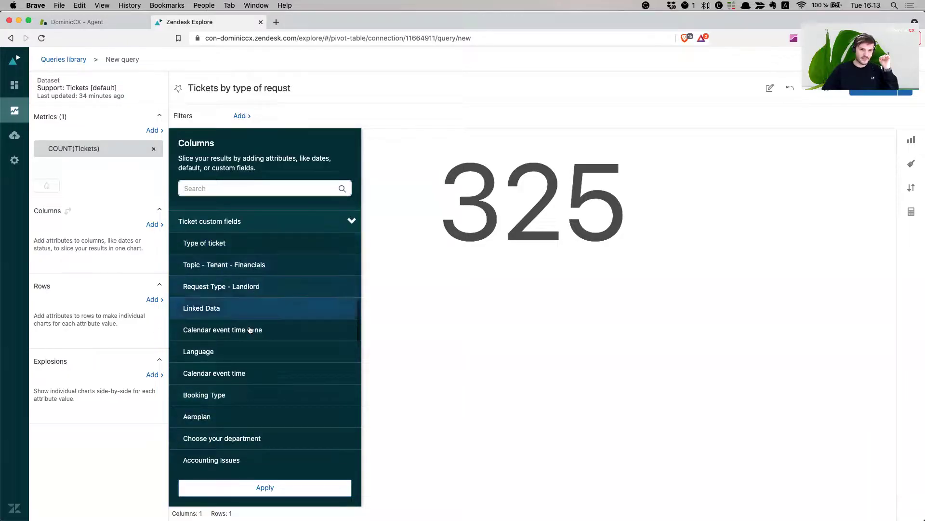
left_click(239, 382)
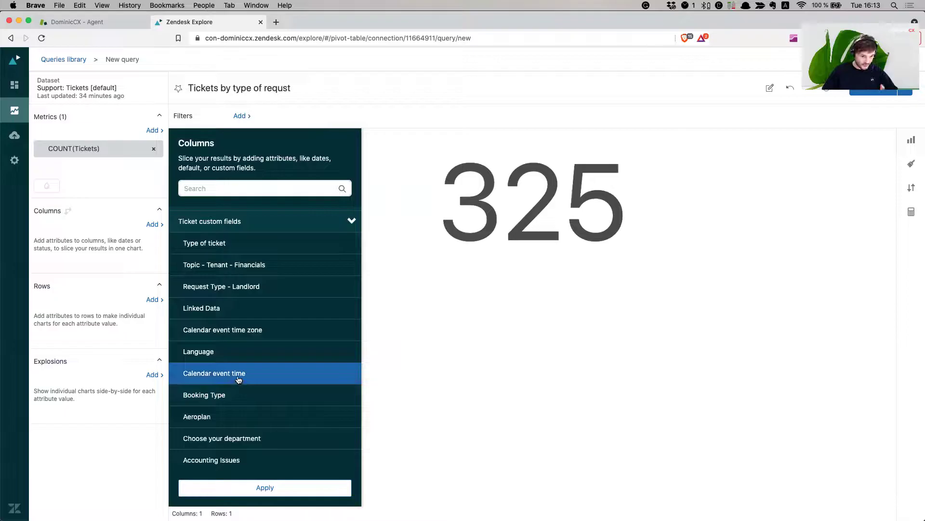
scroll(287, 380, "down", 3)
scroll(288, 380, "down", 10)
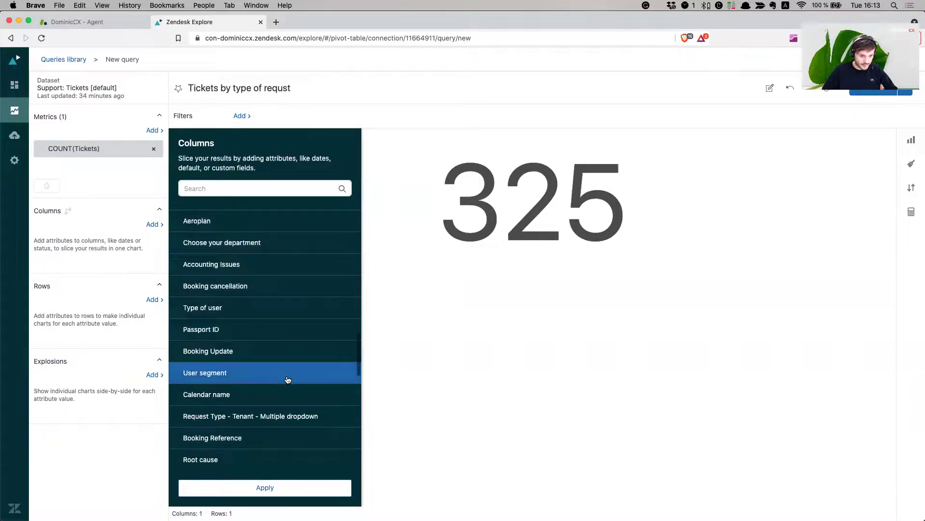
scroll(286, 379, "down", 5)
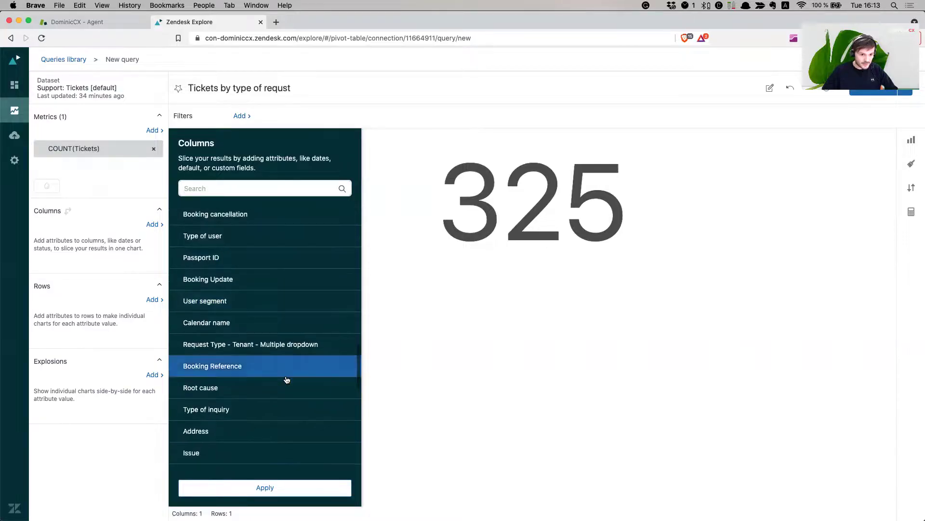
left_click(215, 418)
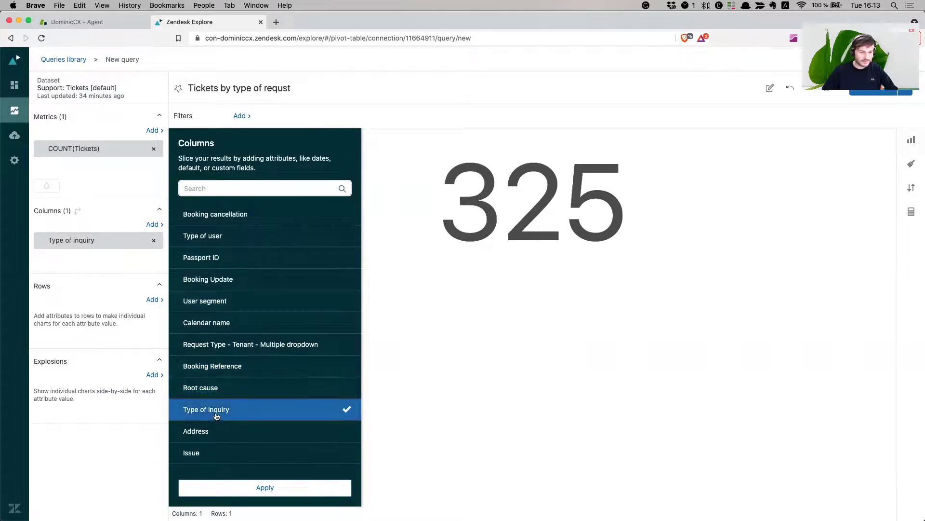
left_click(273, 492)
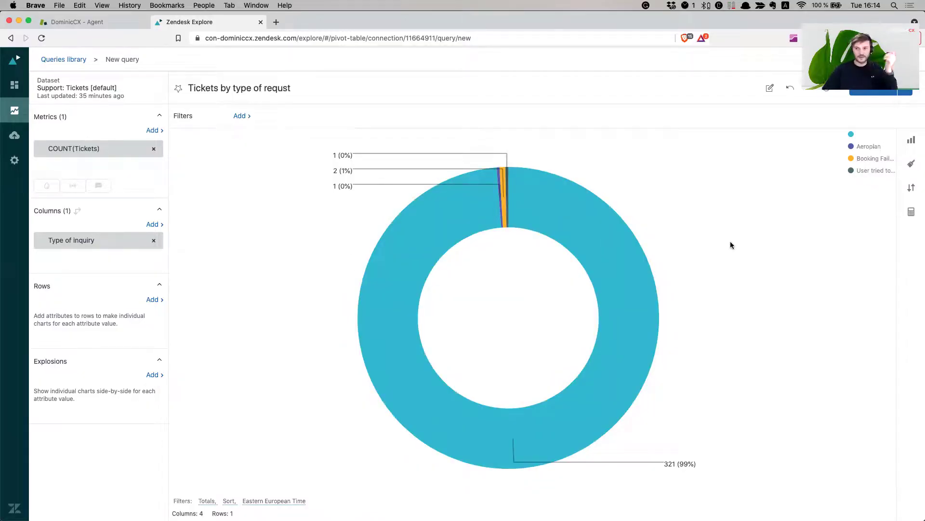
Change the query's visualization type to Table and look at the ticket counts by inquiry type.
left_click(910, 144)
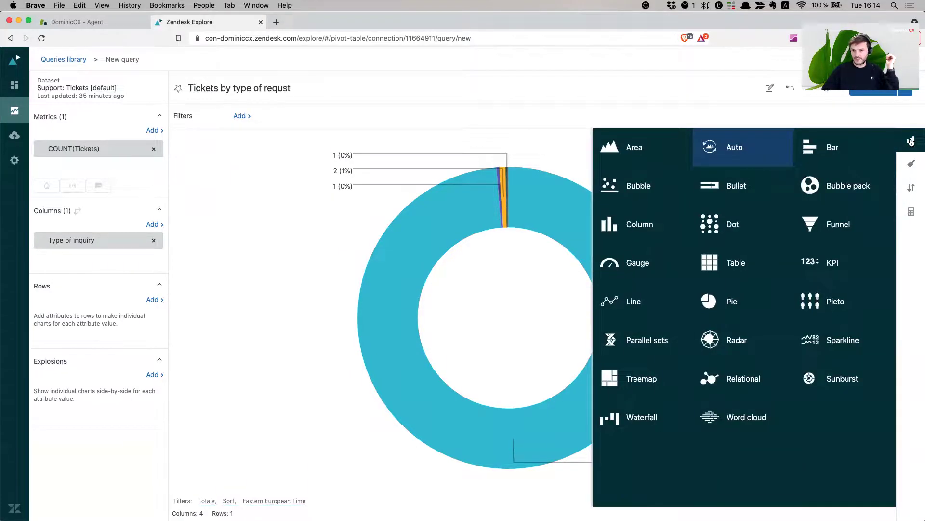
left_click(911, 142)
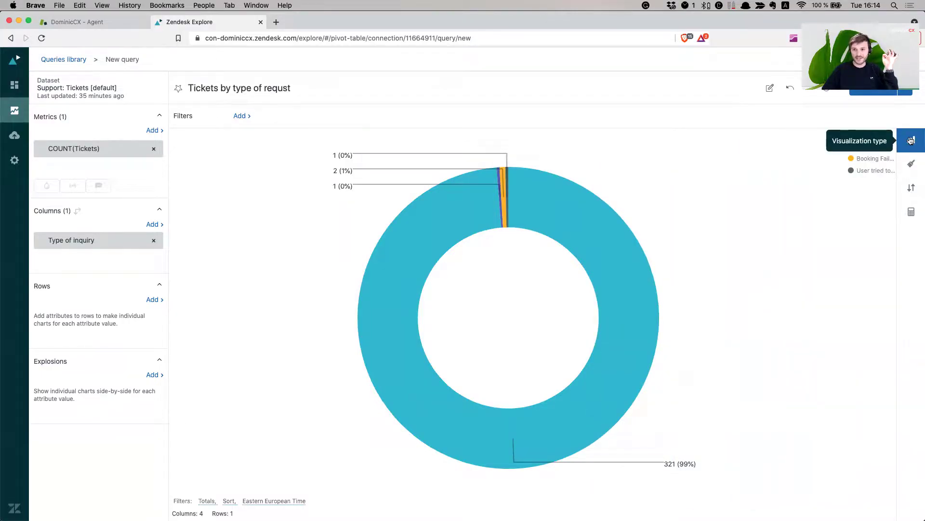
left_click(911, 140)
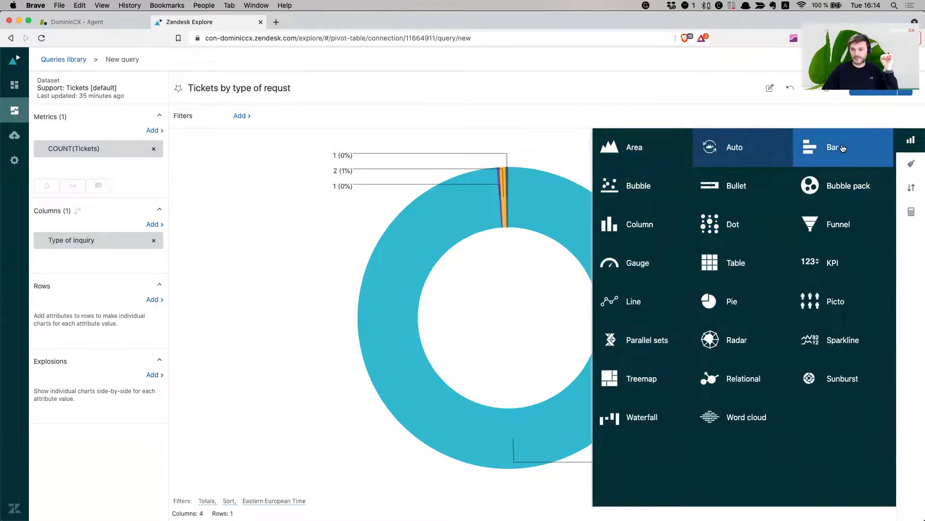
left_click(740, 276)
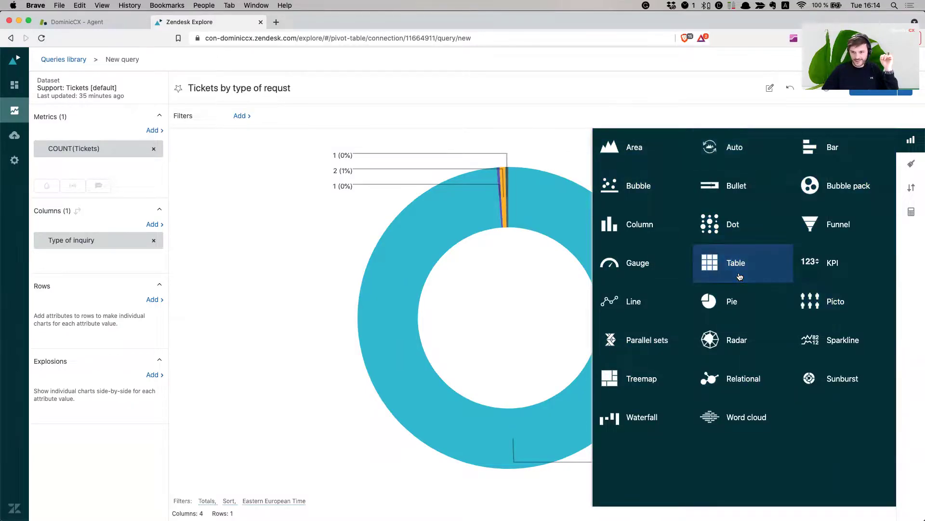
left_click(493, 274)
left_click(192, 178)
left_click(191, 182)
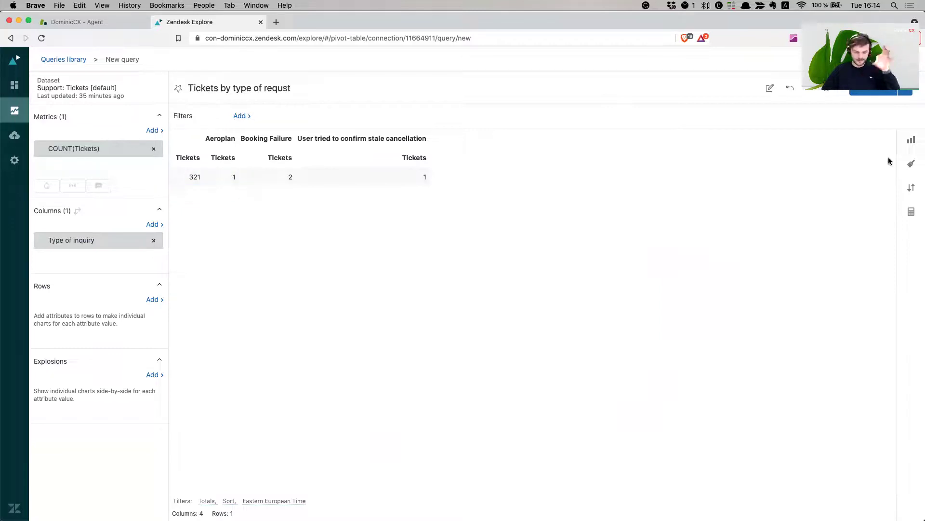
Change the query's visualization type from Table to Pie.
left_click(911, 140)
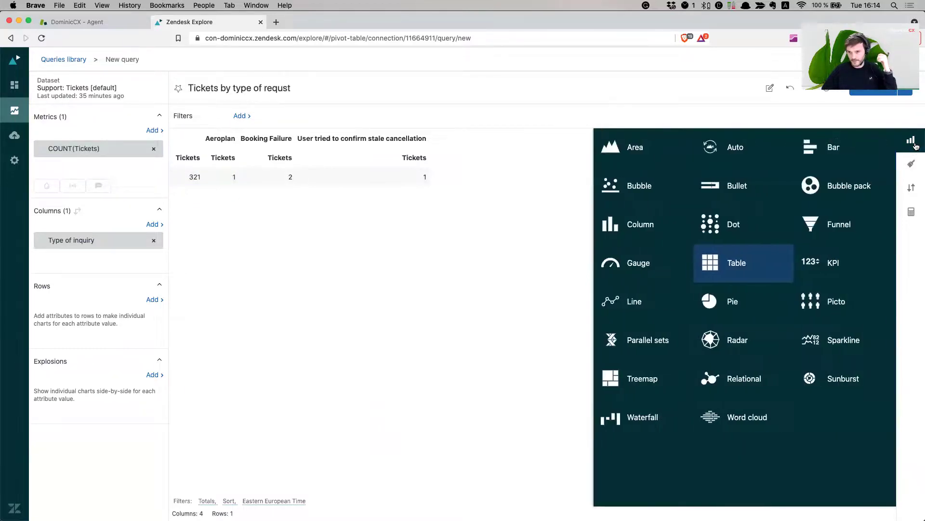
left_click(763, 311)
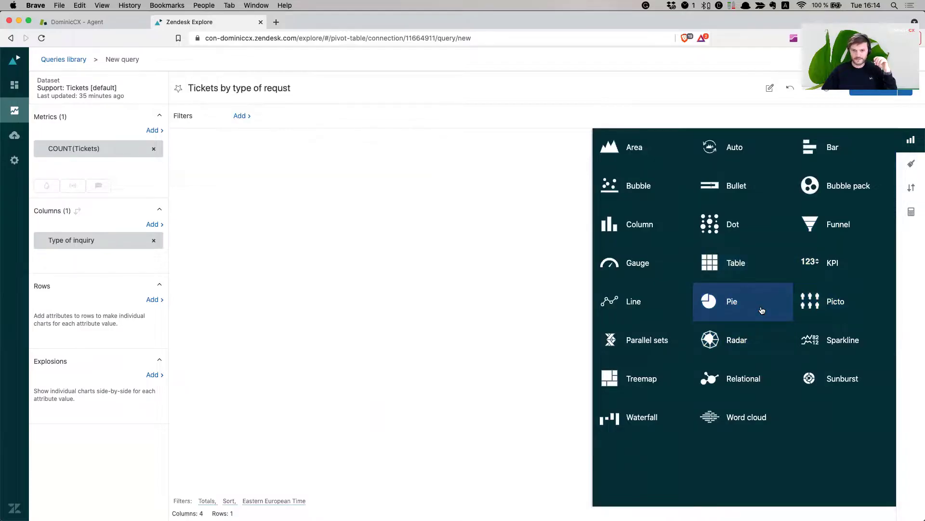
left_click(335, 288)
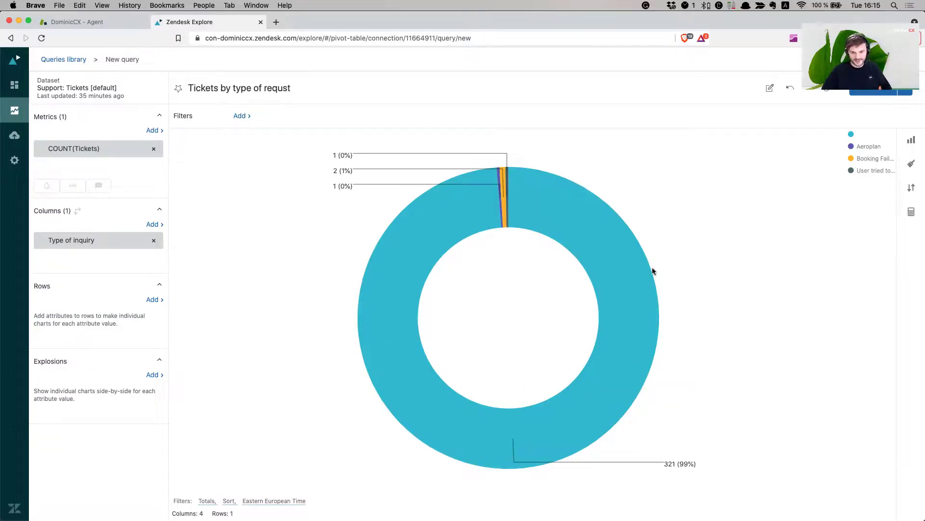
Switch the query's visualization to a Bar chart.
left_click(912, 144)
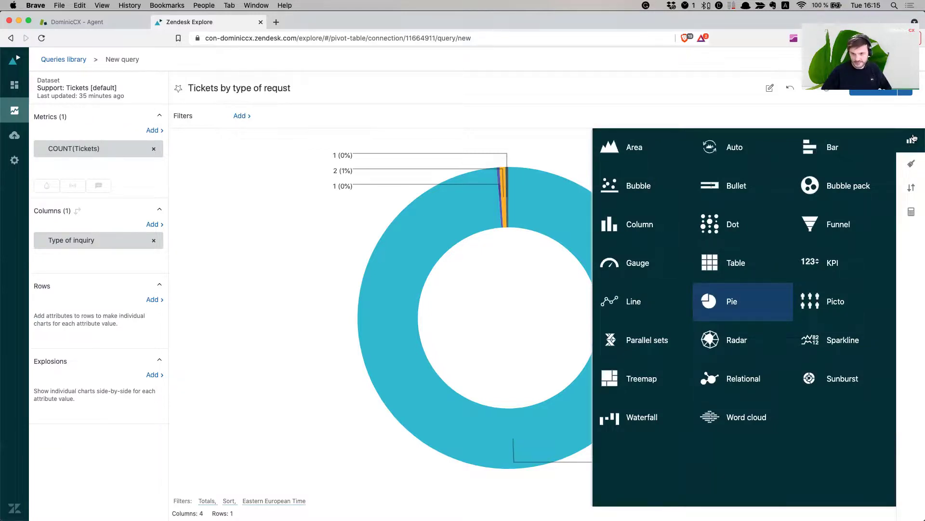
left_click(834, 159)
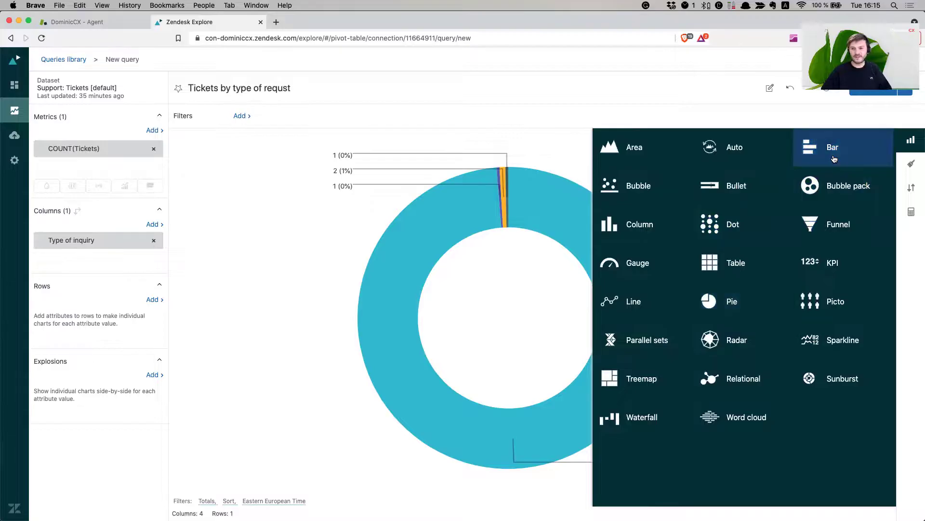
left_click(419, 304)
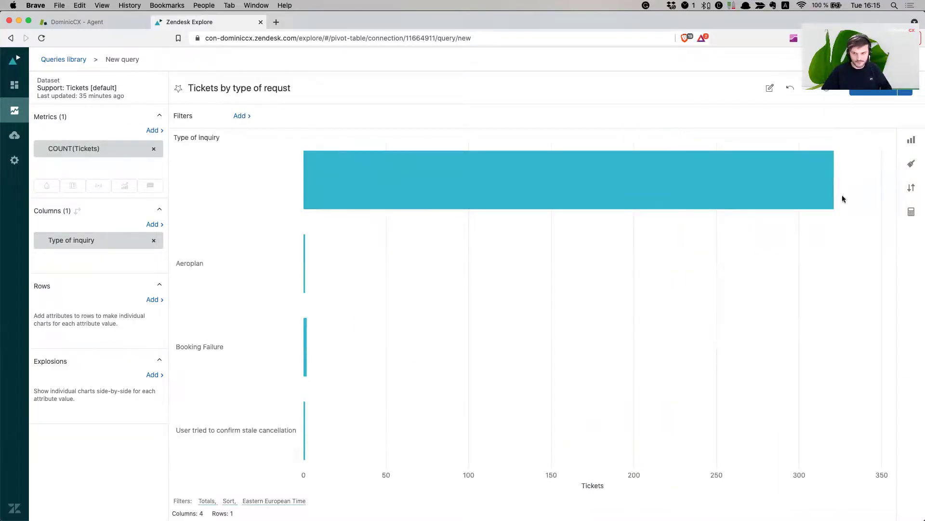
Switch the query's visualization to a Funnel chart.
left_click(911, 140)
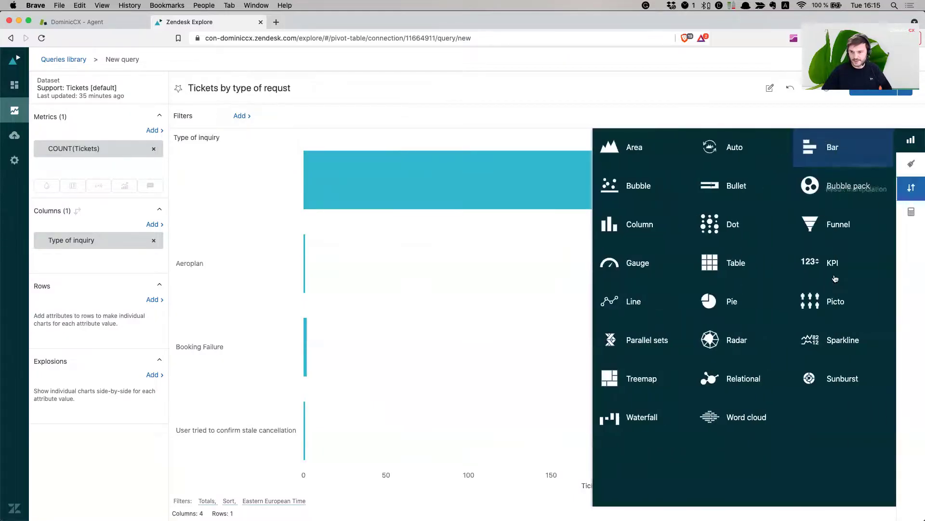
left_click(838, 224)
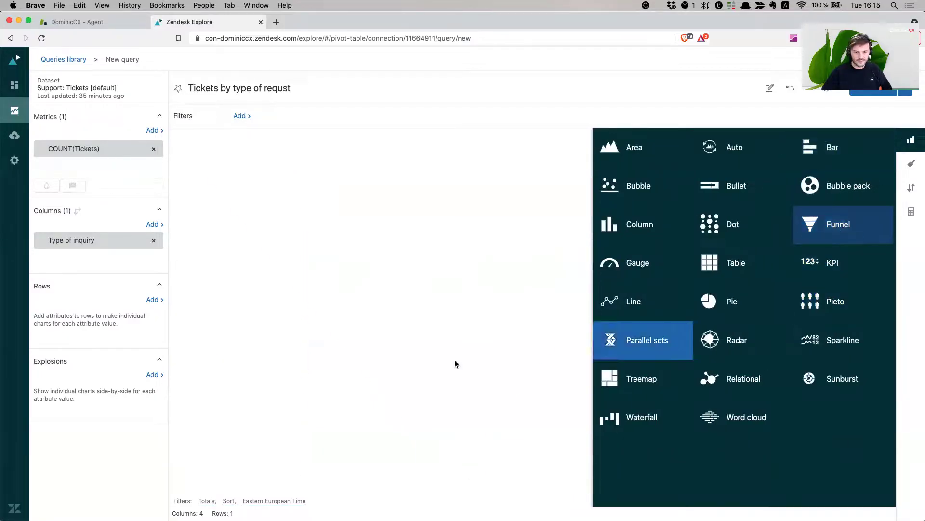
left_click(343, 383)
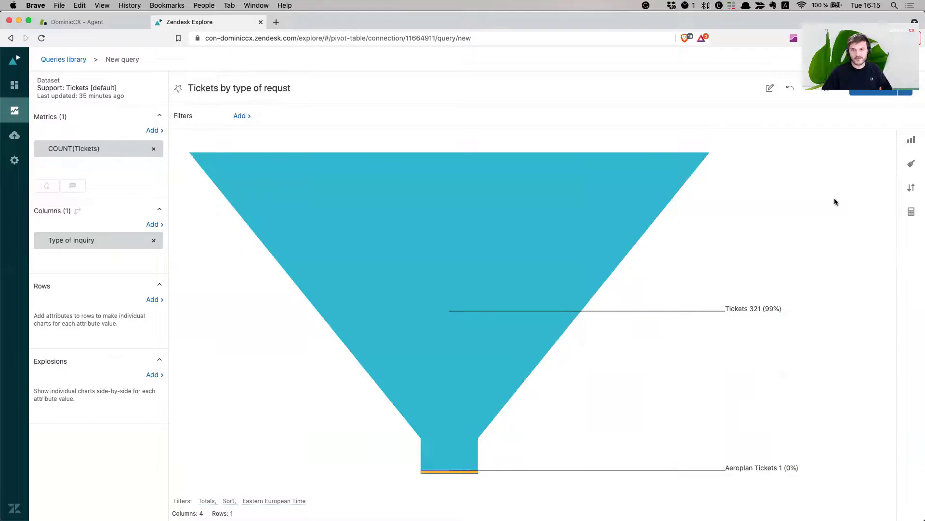
Switch the query's visualization from Funnel to a Pie chart.
left_click(911, 140)
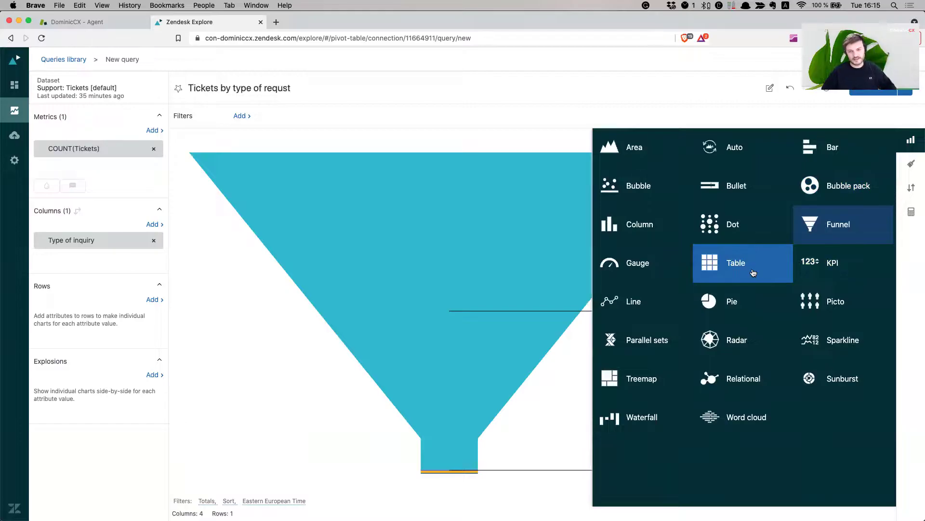
left_click(743, 309)
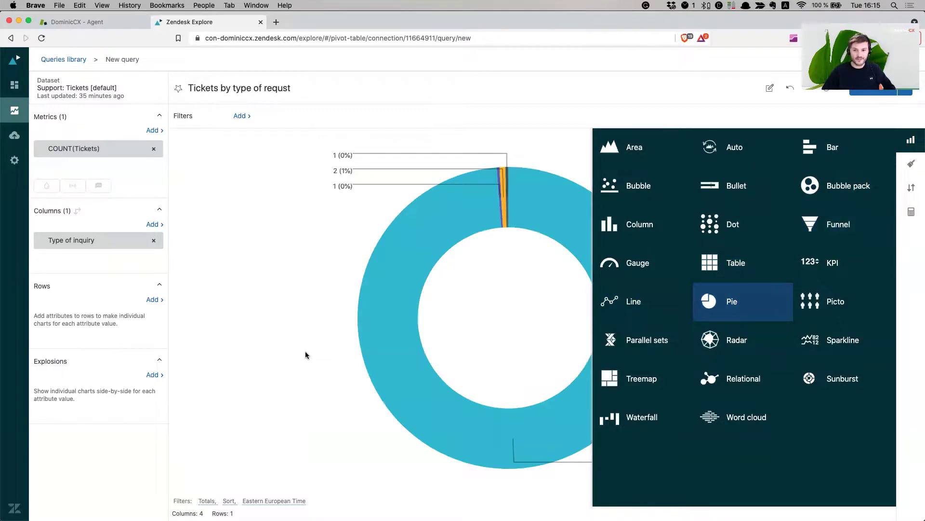
left_click(310, 347)
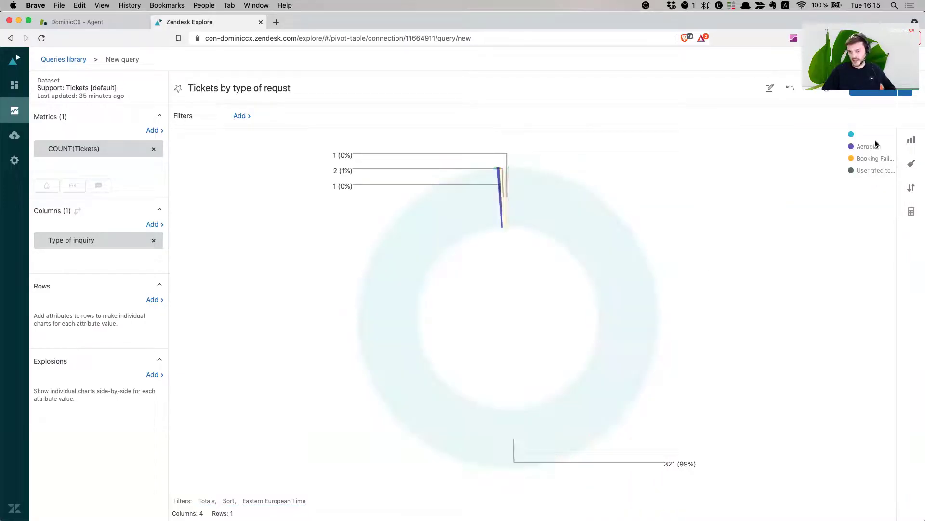
Configure the pie chart's legend with its position set to Left and its width to 250.
left_click(913, 165)
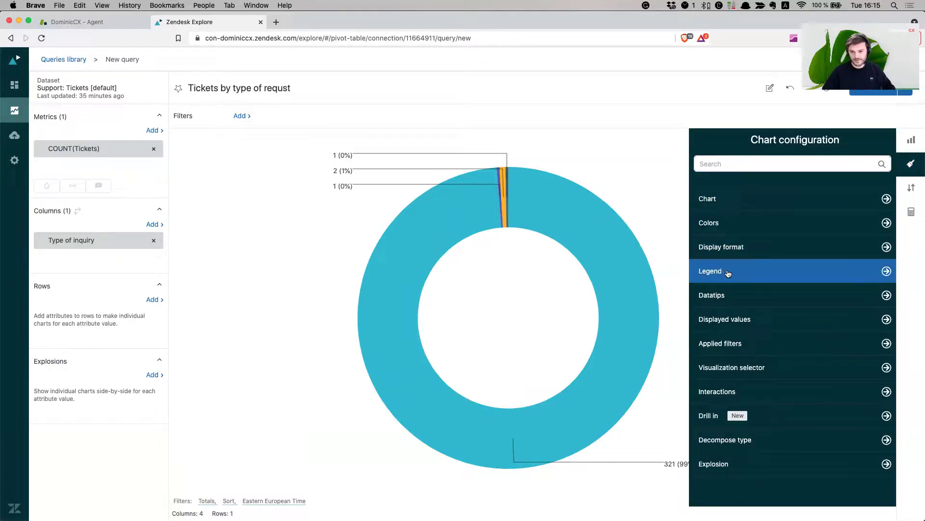
left_click(756, 271)
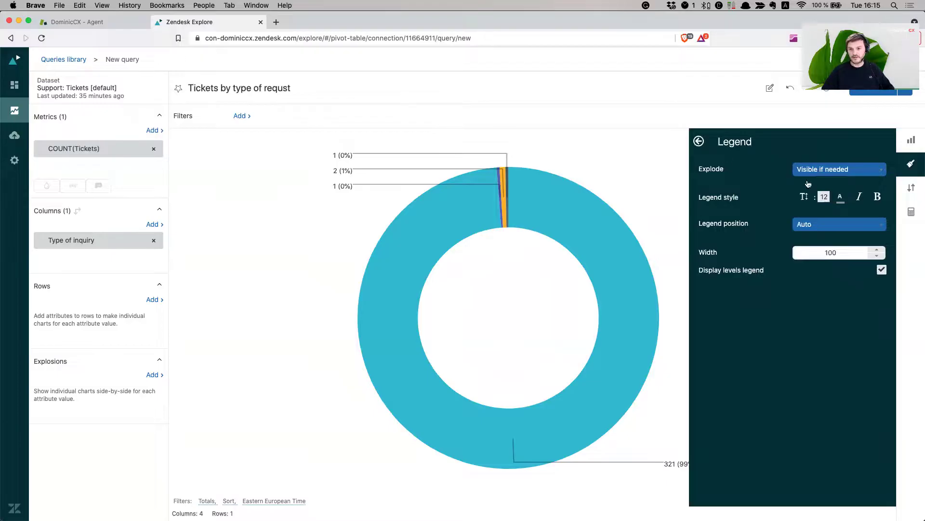
left_click(820, 227)
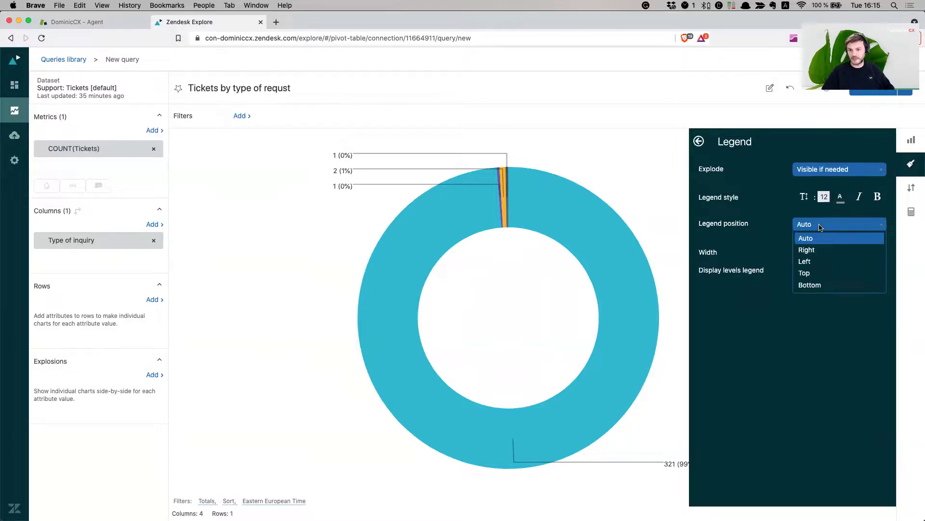
left_click(819, 262)
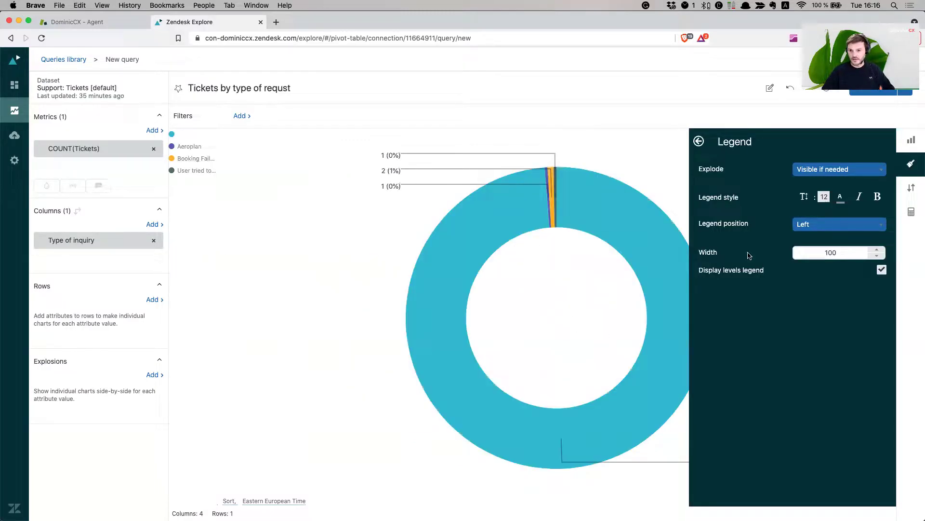
double_click(847, 252)
type("250")
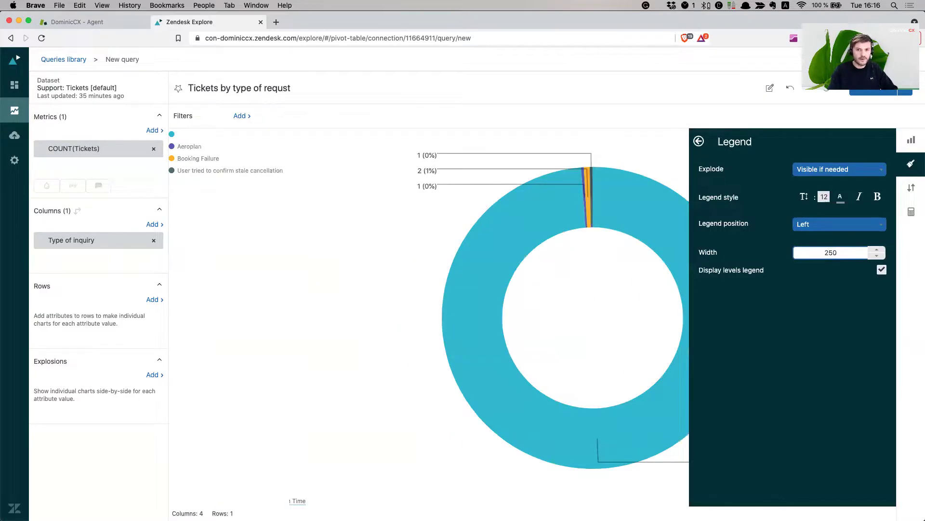
left_click(267, 294)
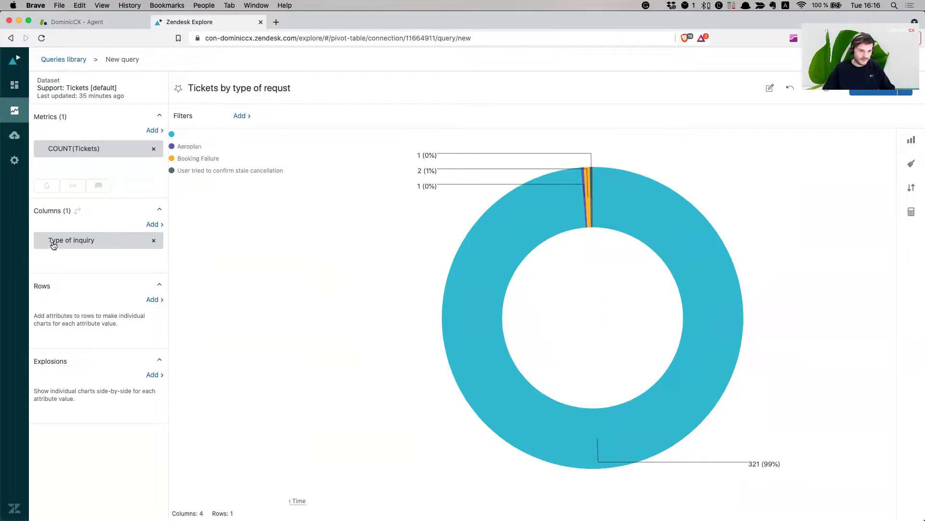
Filter the Type of inquiry column to Aeroplan, Booking Failure and User tried to confirm stale cancellation, leaving out NULL.
left_click(86, 243)
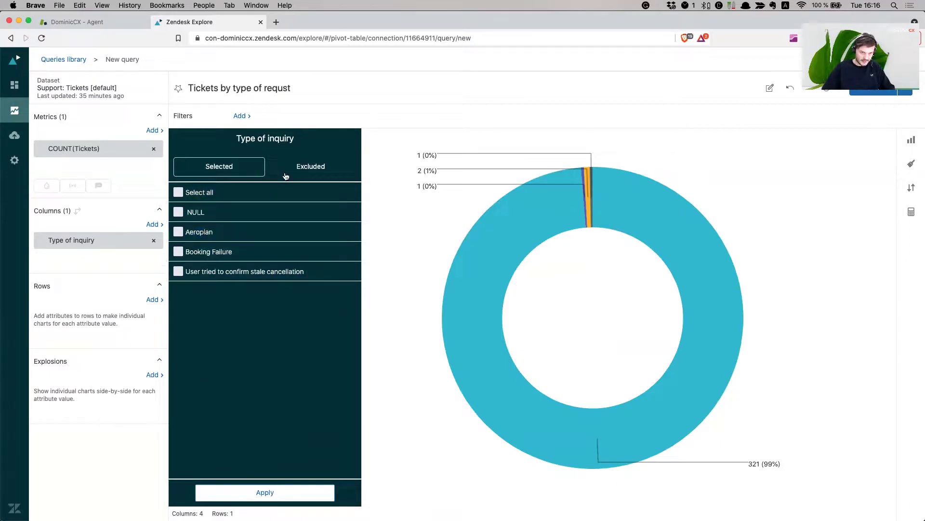
left_click(179, 232)
left_click(178, 253)
left_click(179, 271)
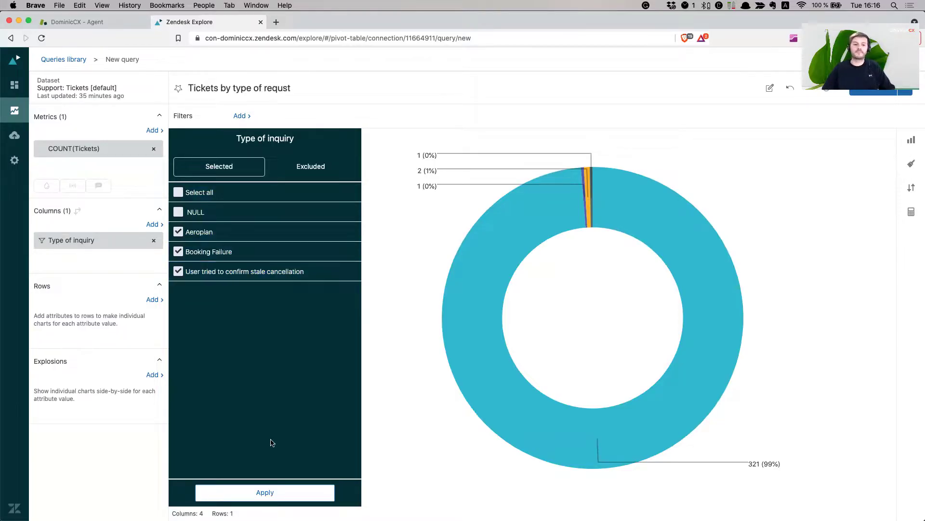
left_click(275, 494)
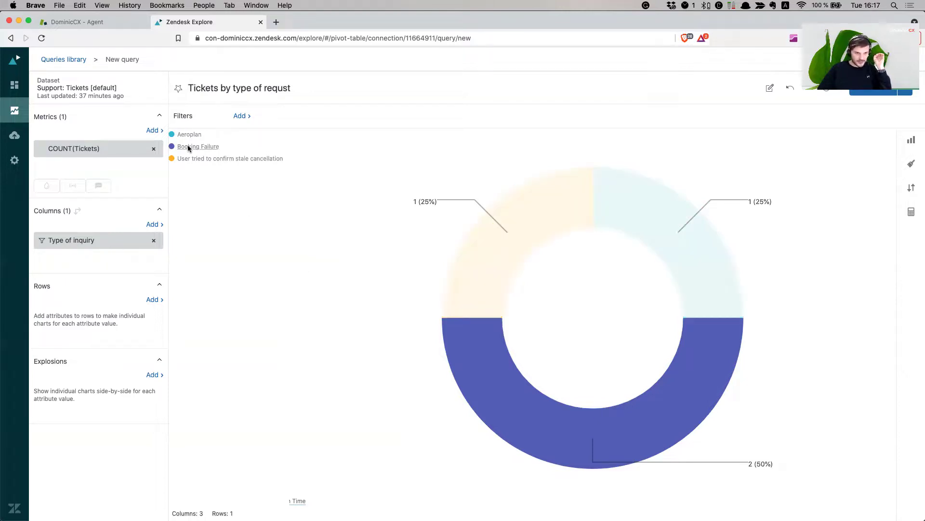
Inspect the pie chart's segments and review which values the Type of inquiry filter includes.
mouse_move(617, 201)
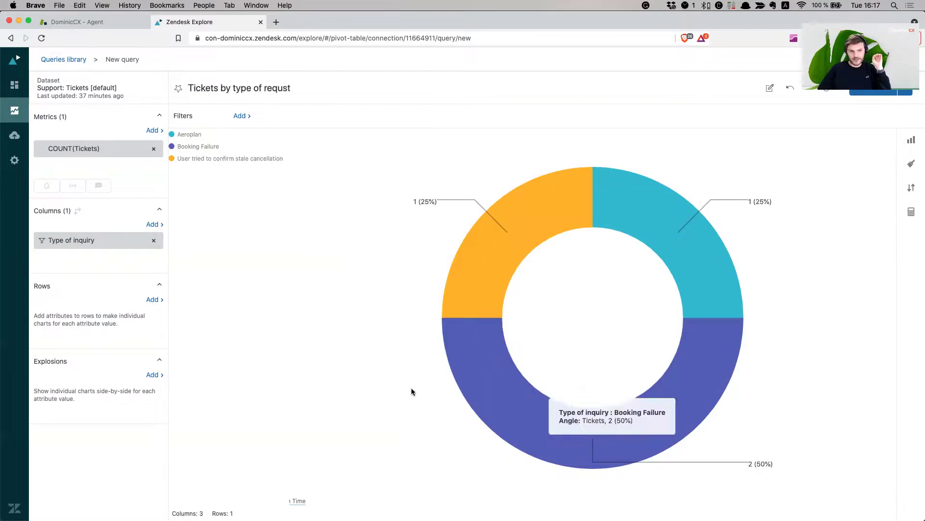
left_click(76, 241)
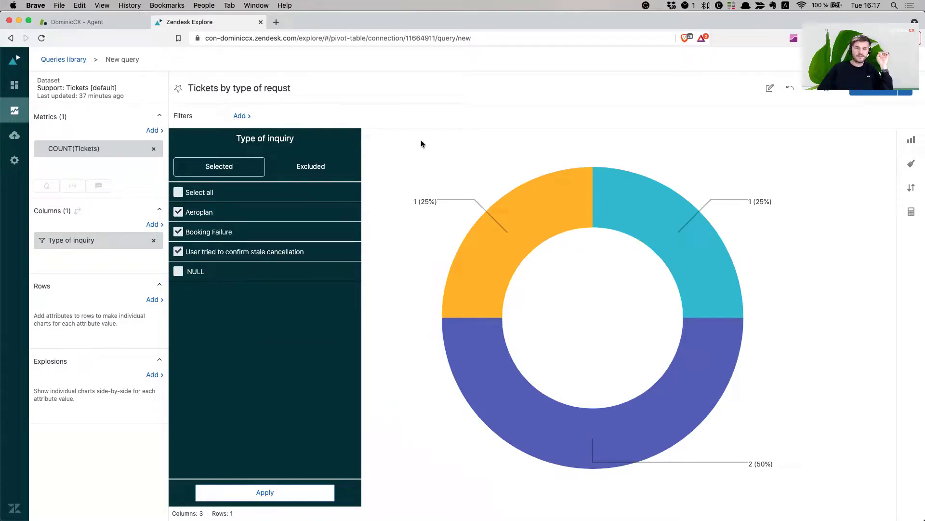
left_click(484, 134)
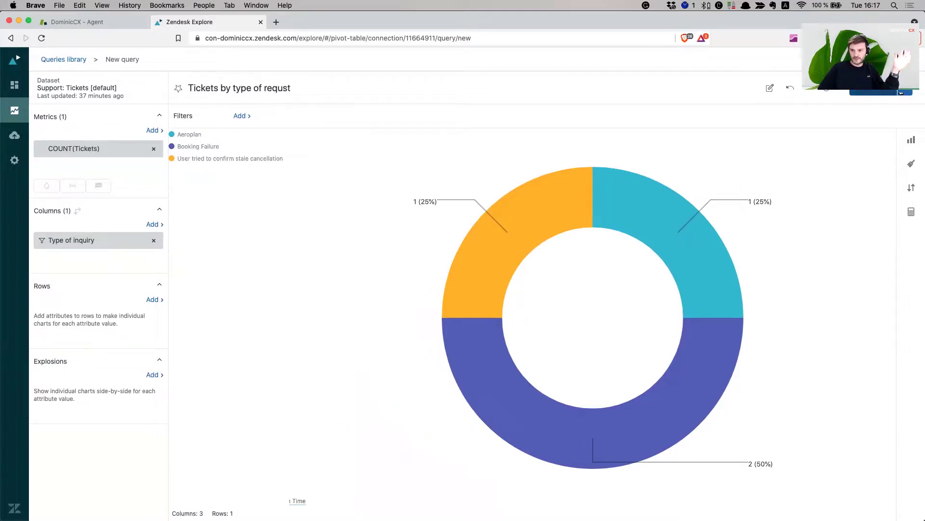
Save the query to the existing dashboard "Dashboard for Demo".
left_click(905, 92)
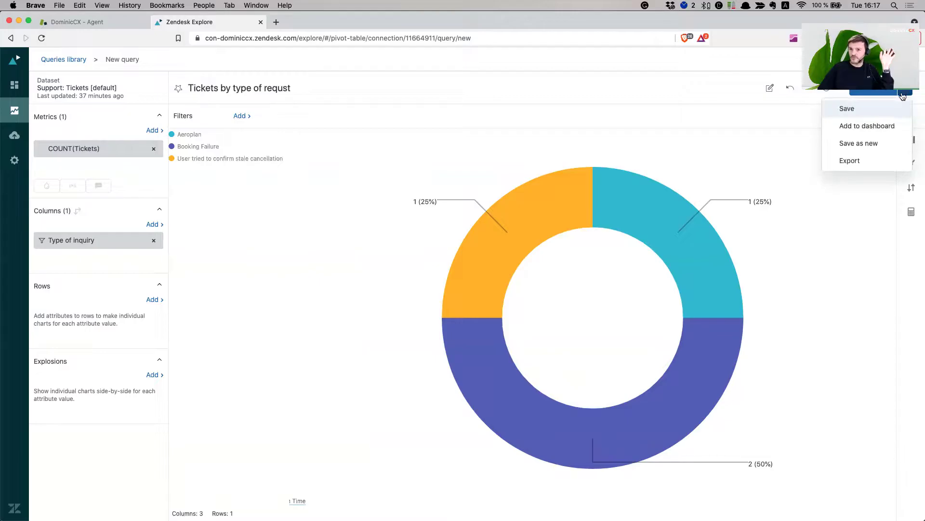
left_click(884, 126)
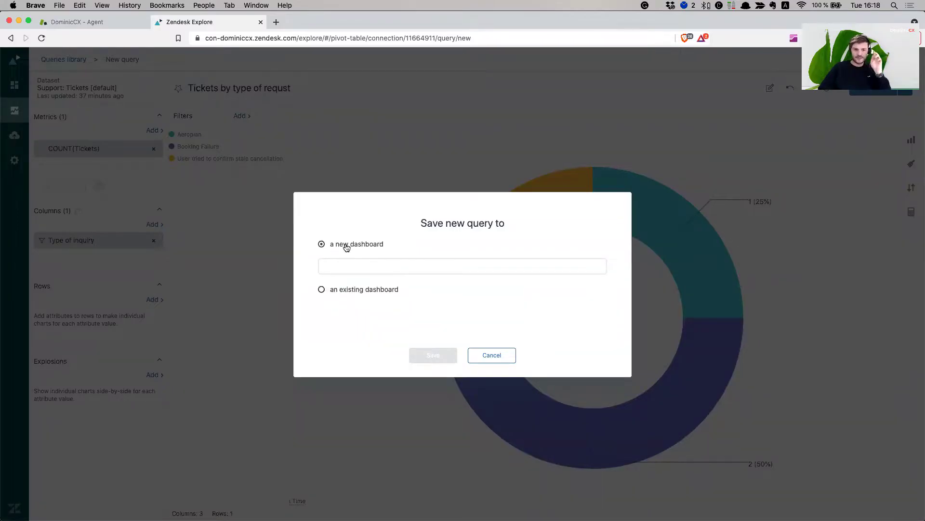
left_click(362, 291)
left_click(371, 287)
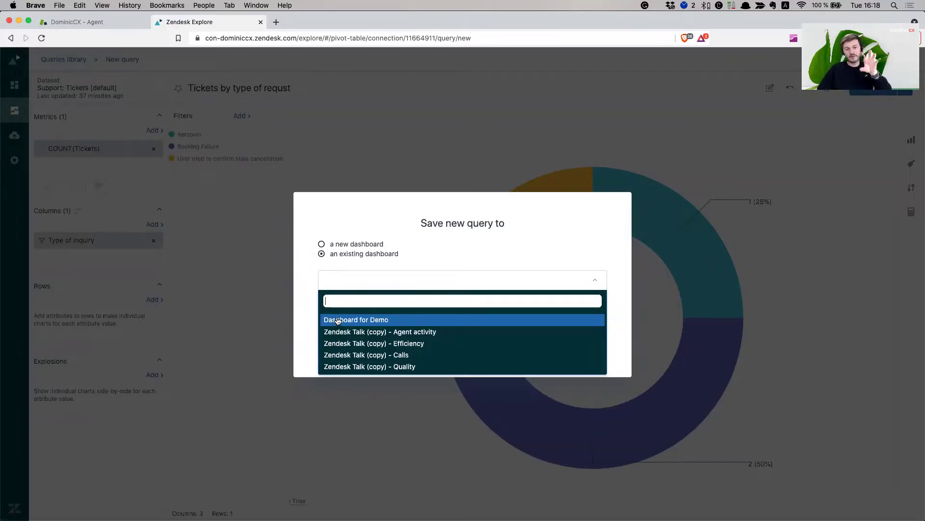
left_click(372, 323)
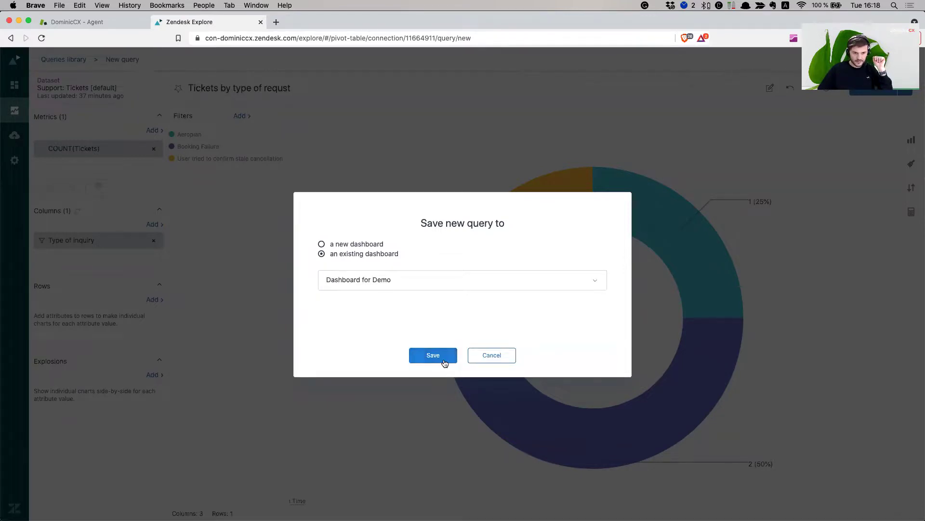
left_click(433, 355)
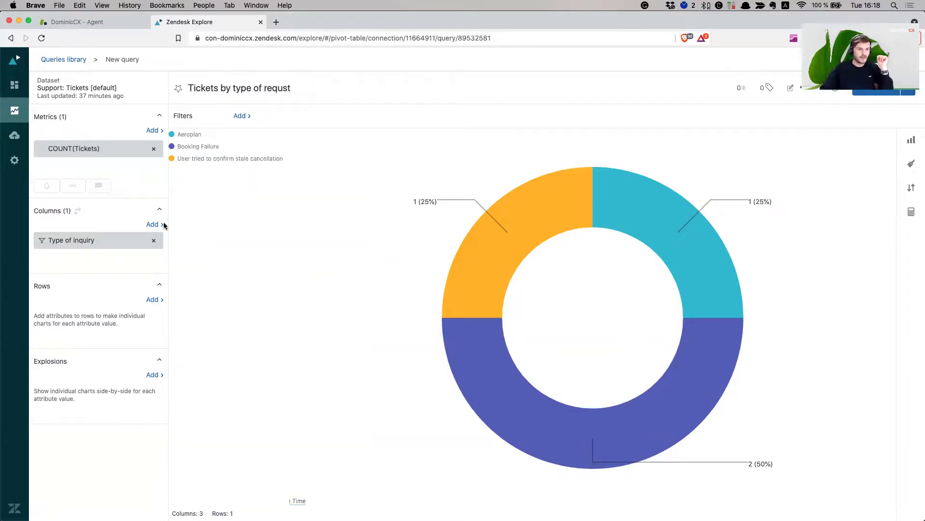
Open "Dashboard for Demo" from the dashboards library and switch it to editing.
left_click(15, 85)
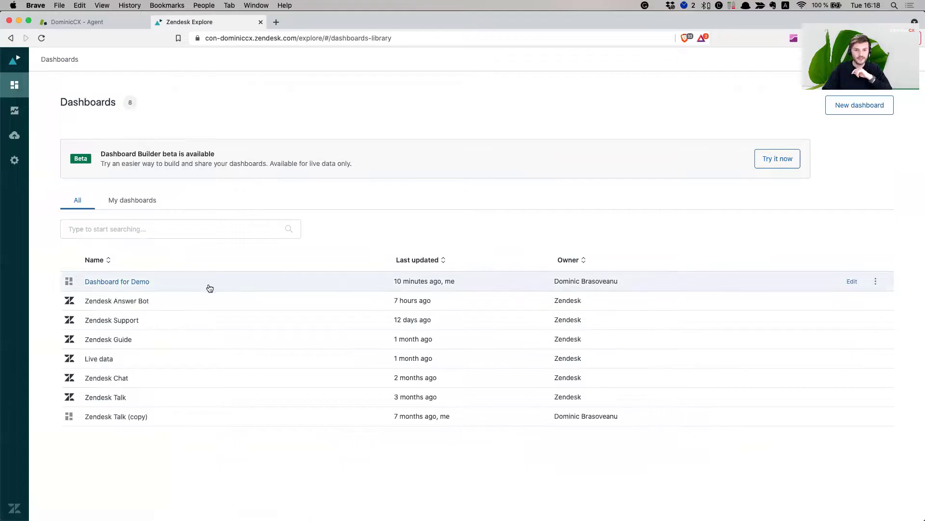
left_click(156, 287)
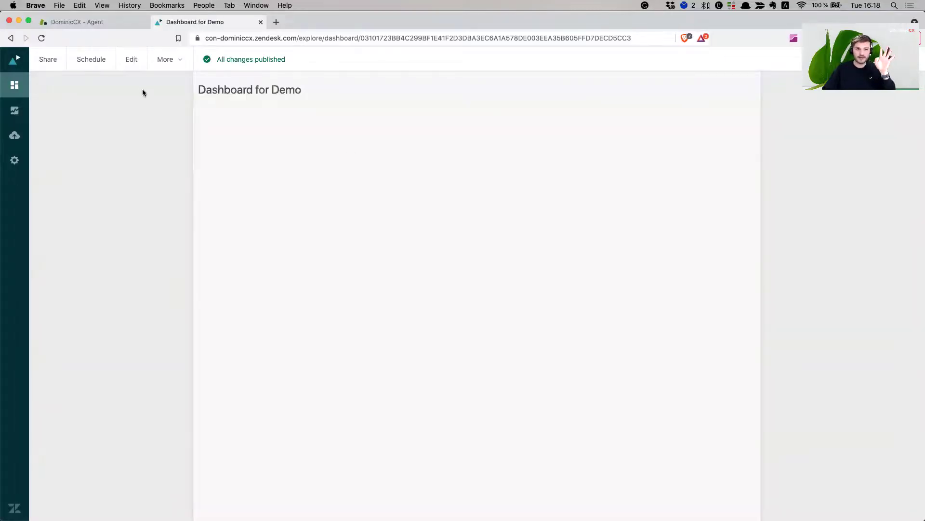
left_click(130, 66)
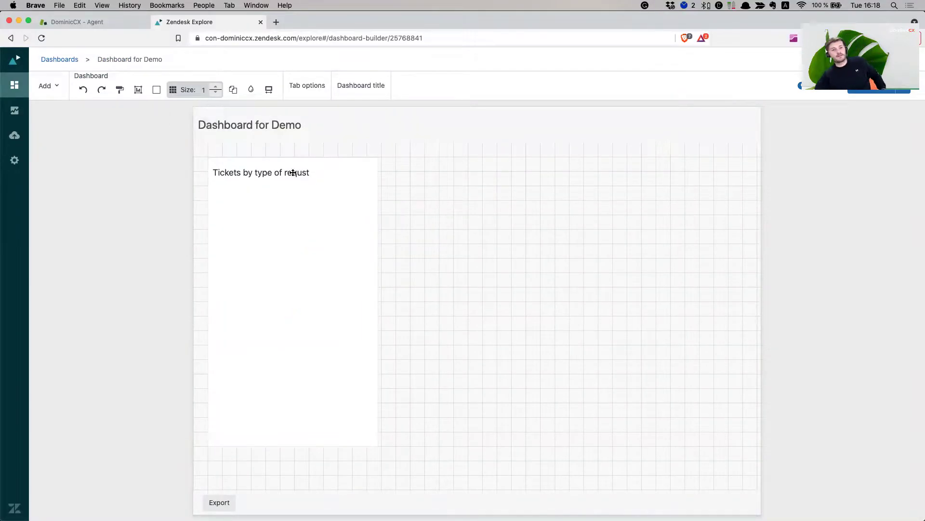
Move the tickets query widget to the dashboard's left edge and enlarge it to fill the full width up to the title.
left_click(328, 200)
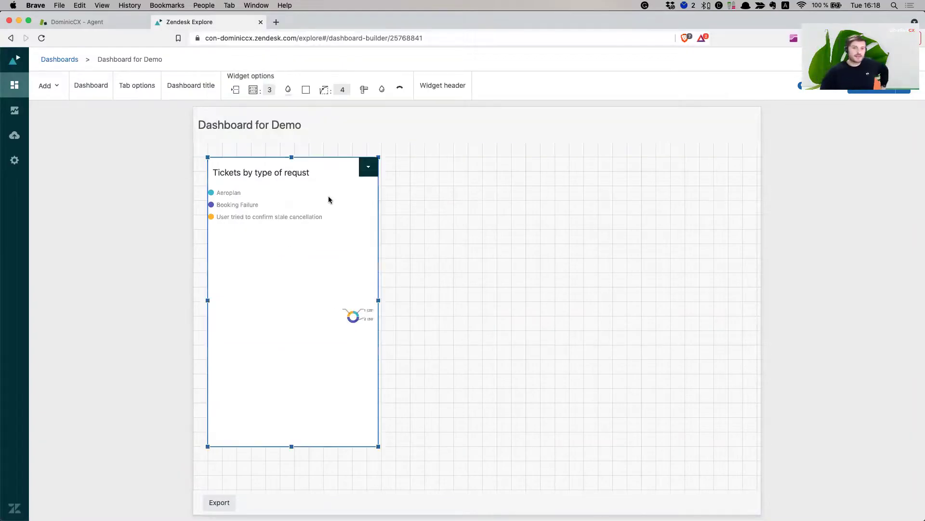
left_click_drag(326, 185, 311, 186)
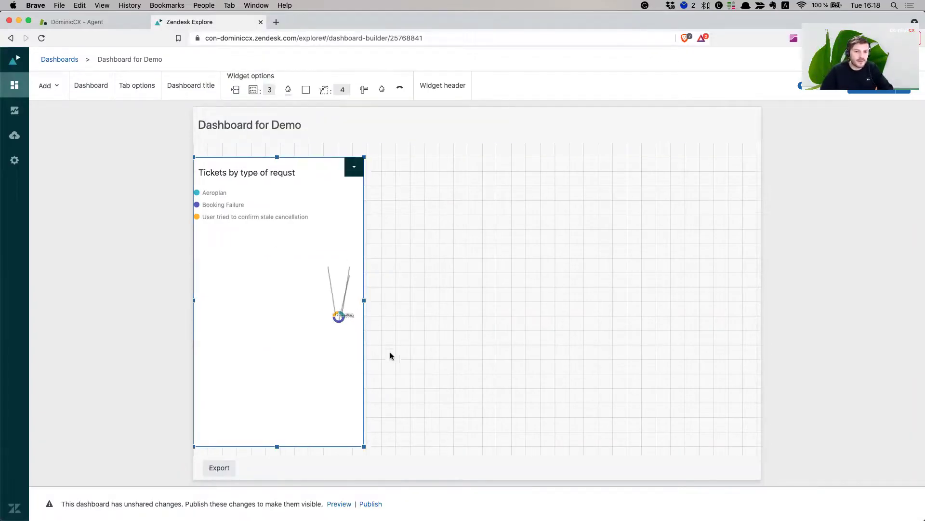
left_click_drag(365, 300, 728, 300)
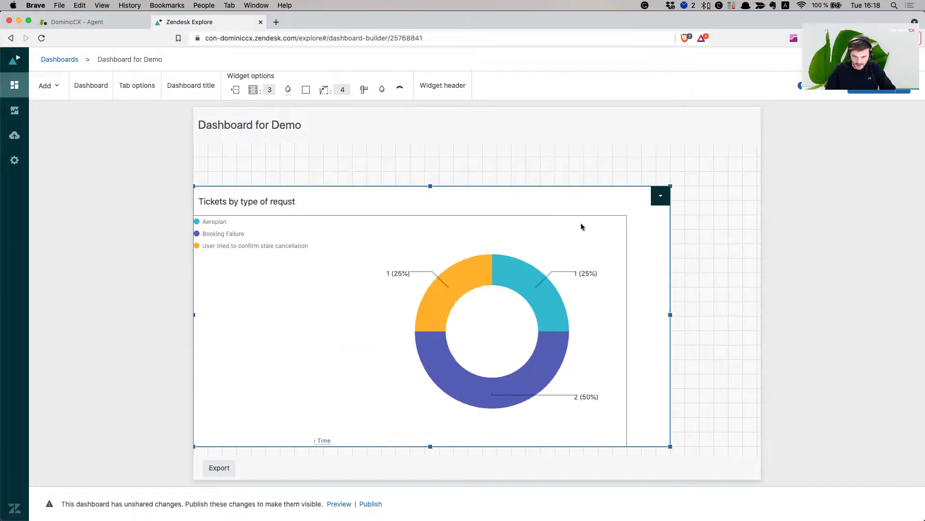
left_click_drag(501, 263, 756, 147)
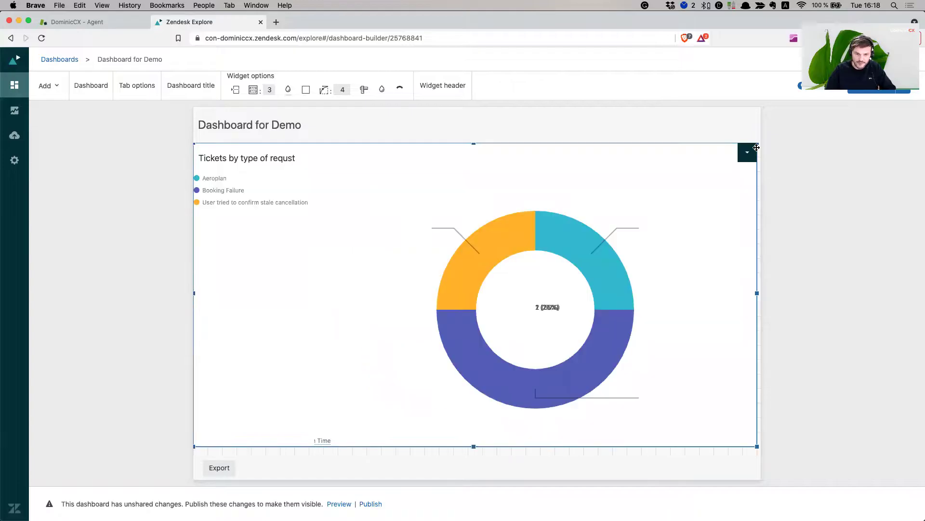
left_click(91, 270)
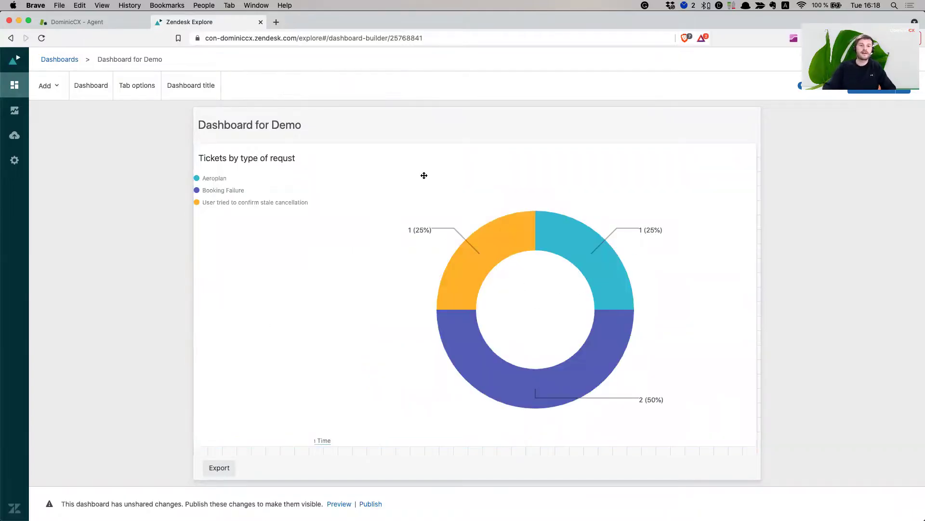
Look over the enlarged chart and the actions available for its widget on the dashboard.
mouse_move(444, 285)
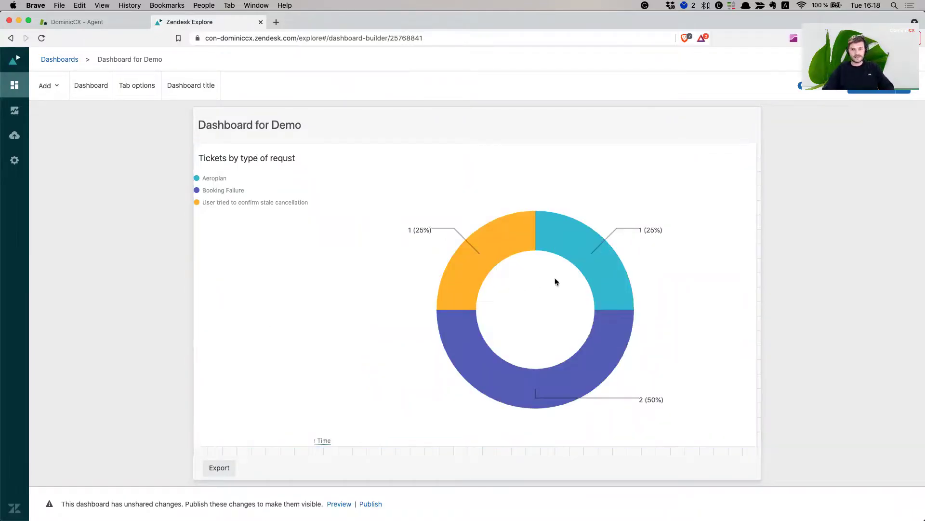
scroll(374, 353, "down", 2)
scroll(368, 339, "up", 2)
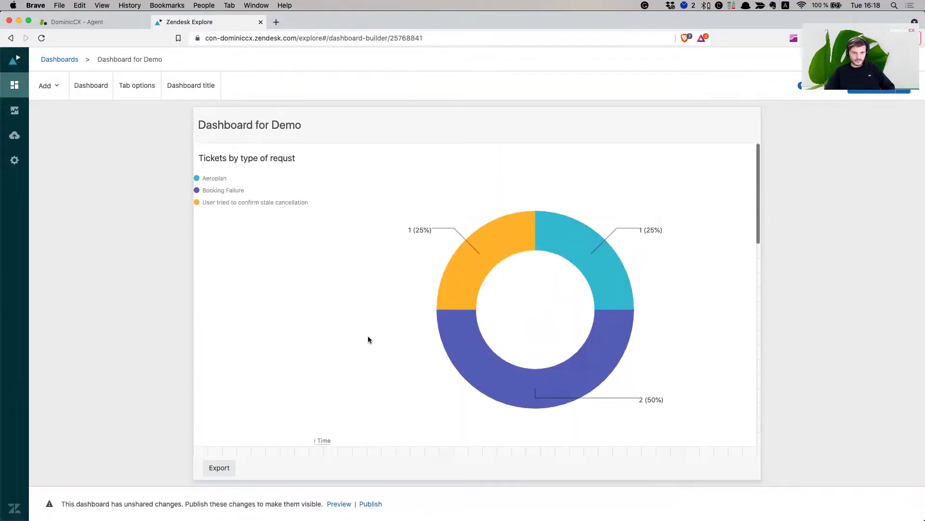
left_click(693, 228)
left_click(749, 153)
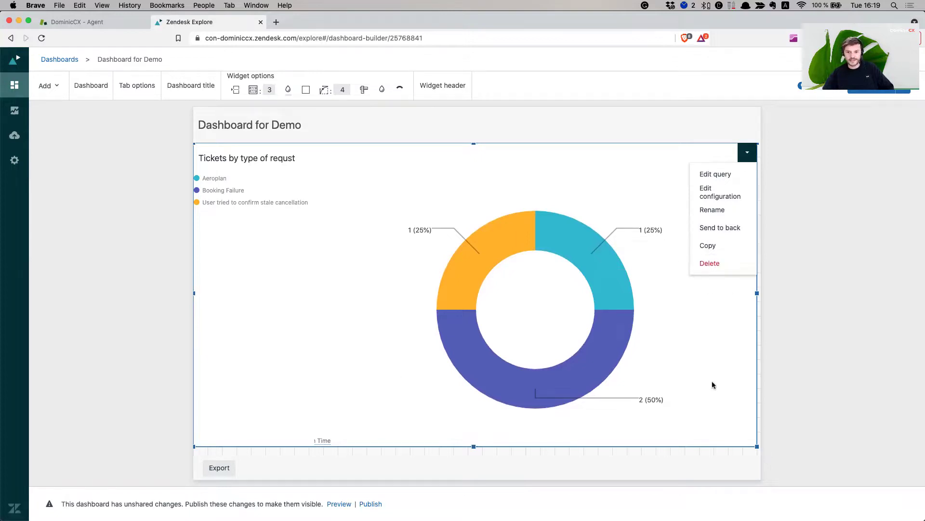
left_click(683, 467)
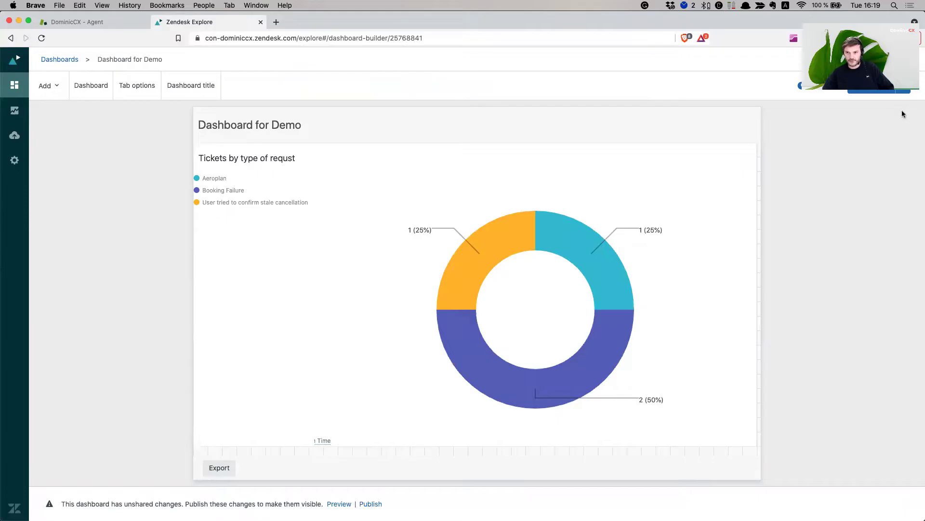
Publish the changes to "Dashboard for Demo" and return to the dashboards library.
left_click(903, 91)
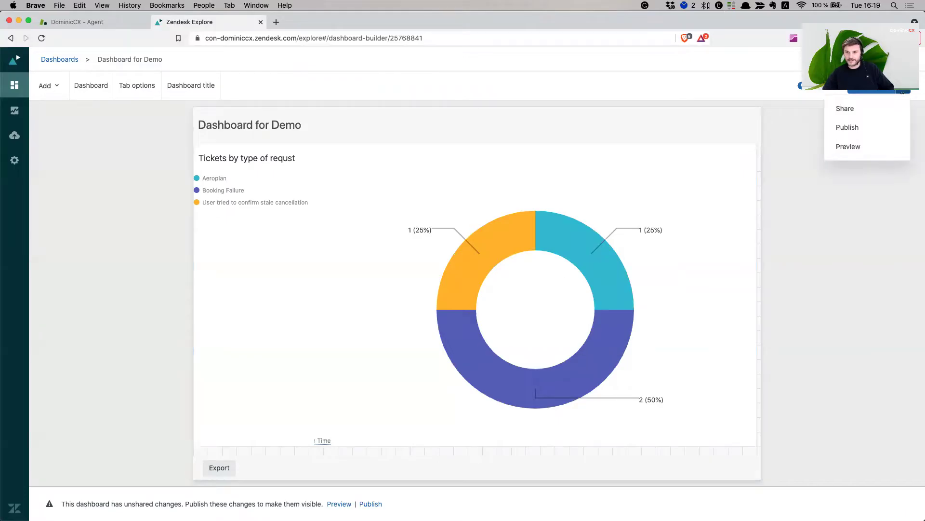
left_click(852, 129)
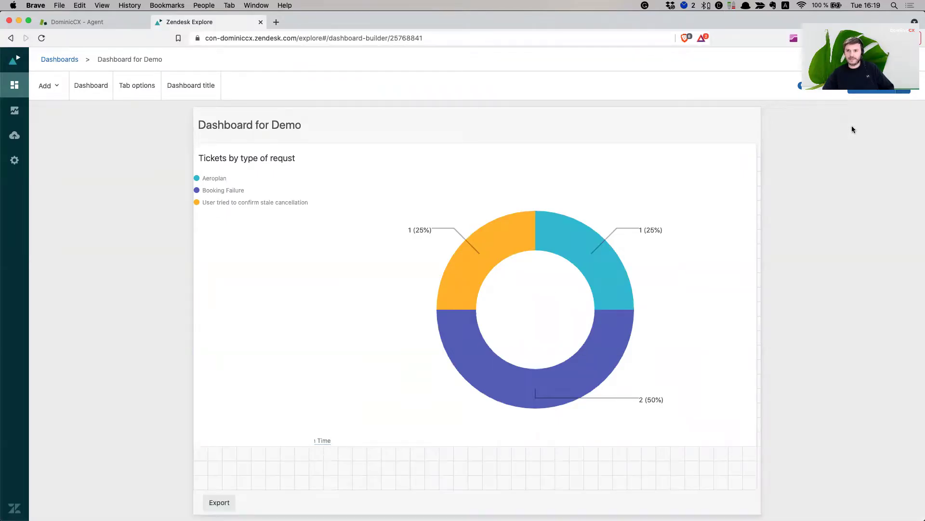
left_click(15, 88)
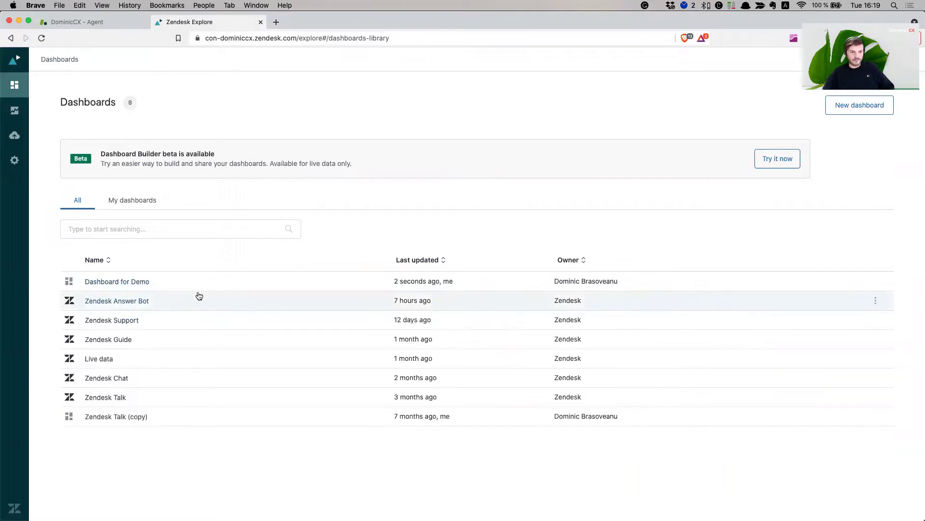
Open "Dashboard for Demo" from the dashboards library and check which additional actions it offers.
left_click(154, 284)
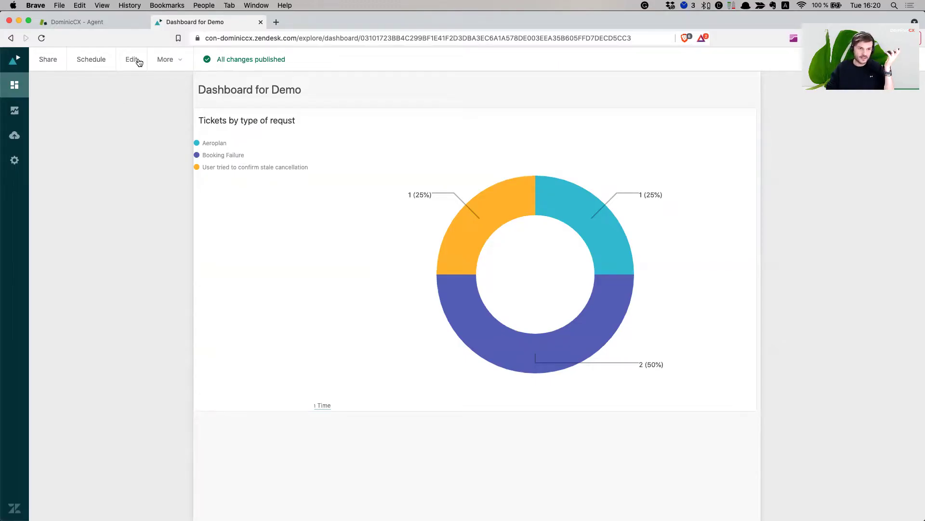
left_click(171, 60)
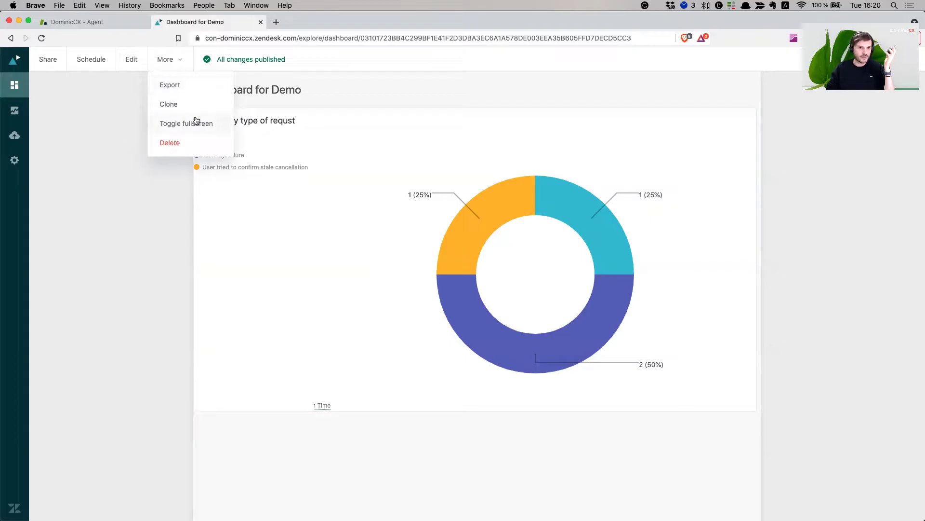
left_click(62, 137)
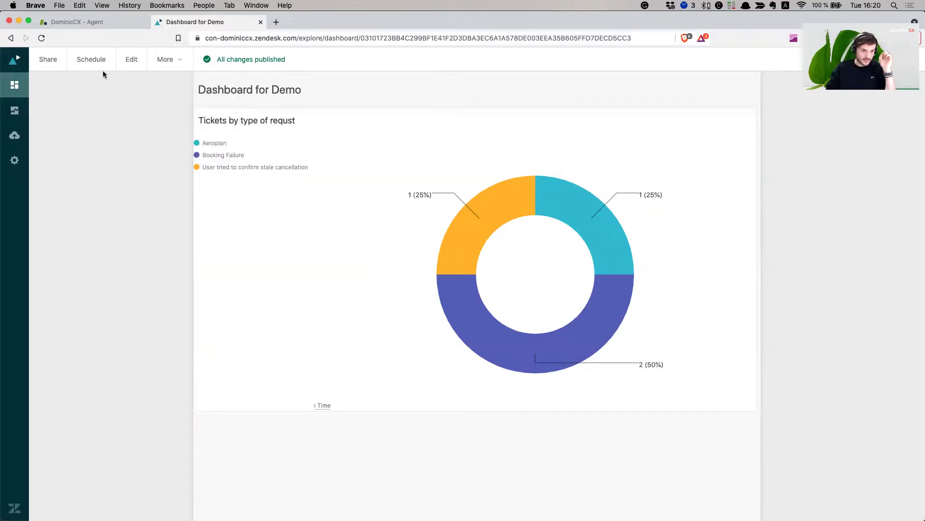
Start a new scheduled delivery for the dashboard and set it to weekly on Monday at 09:00.
left_click(85, 63)
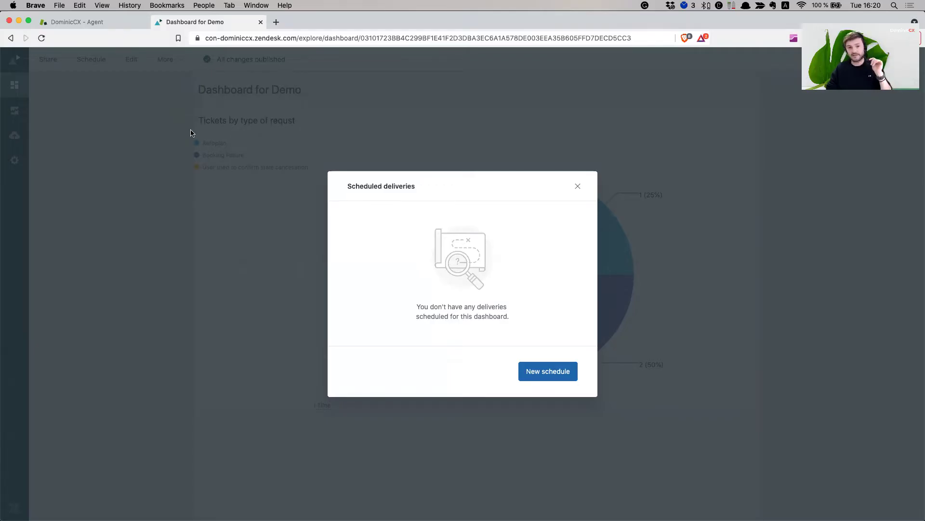
left_click(559, 379)
left_click(396, 219)
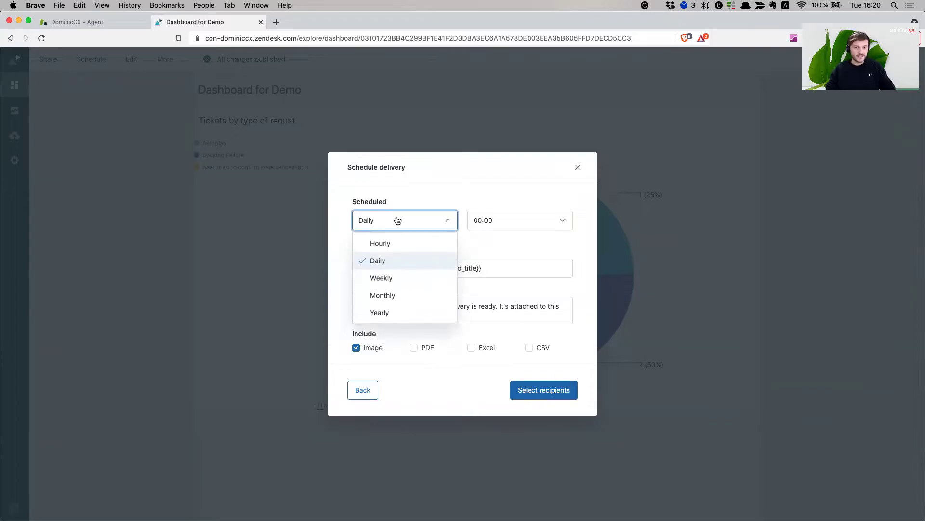
left_click(431, 279)
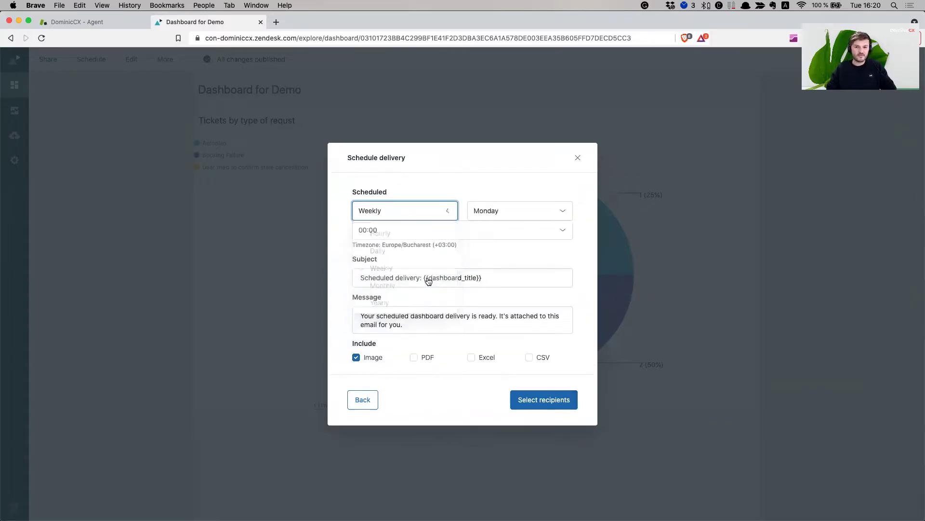
left_click(506, 212)
left_click(496, 233)
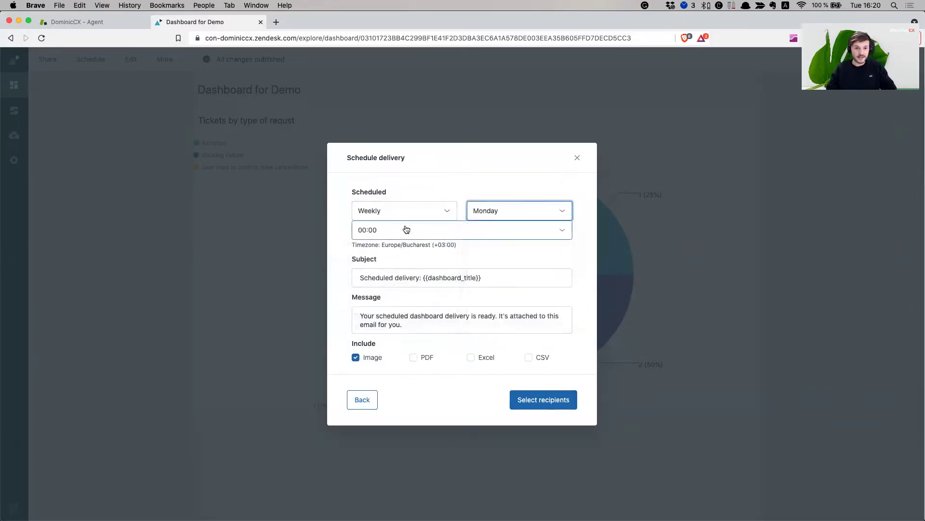
left_click(407, 230)
scroll(411, 307, "down", 2)
scroll(412, 306, "down", 5)
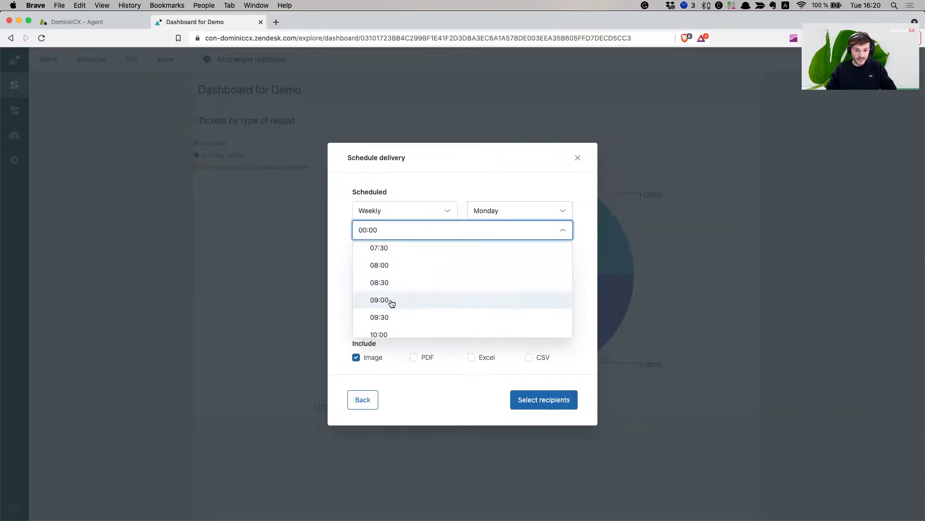
left_click(391, 301)
Review the delivery's subject and message, then include PDF and Excel attachments and exclude the image.
left_click_drag(369, 279, 420, 279)
left_click(511, 278)
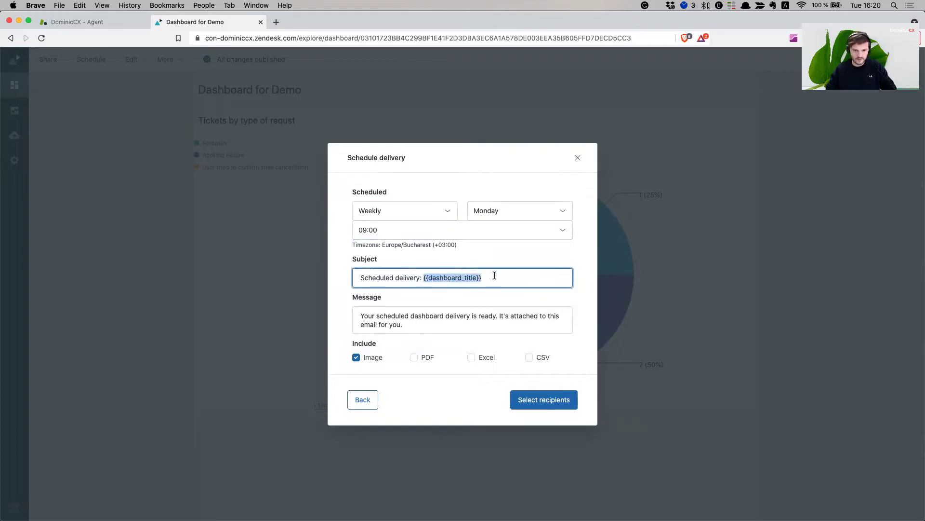
left_click(429, 320)
key("super+a")
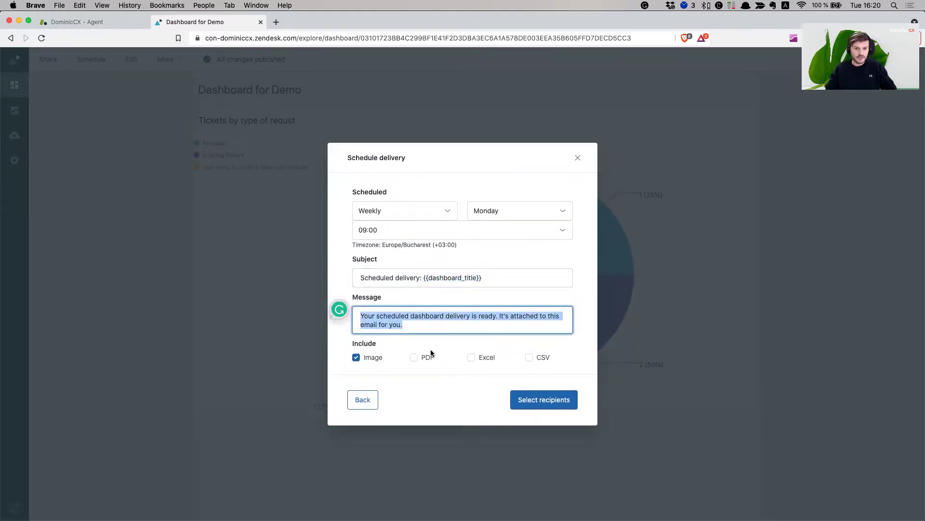
left_click(431, 354)
left_click(480, 361)
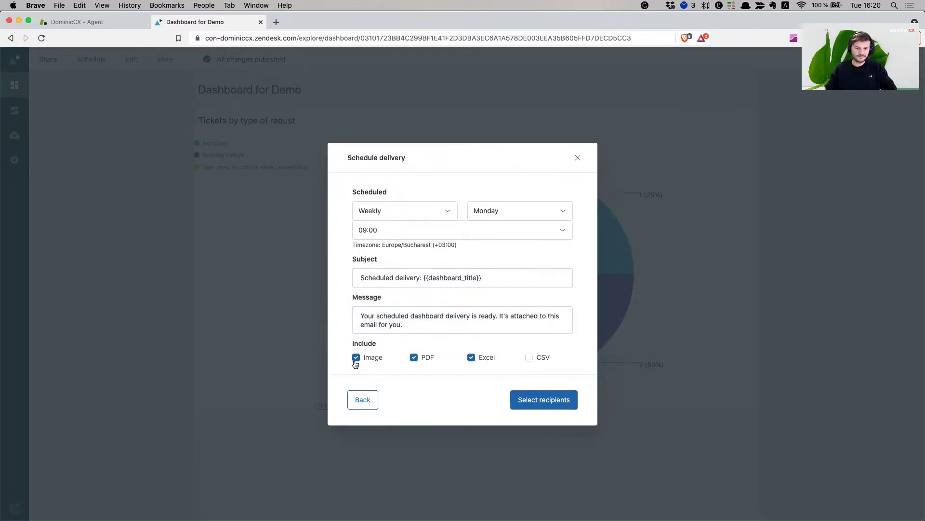
left_click(356, 360)
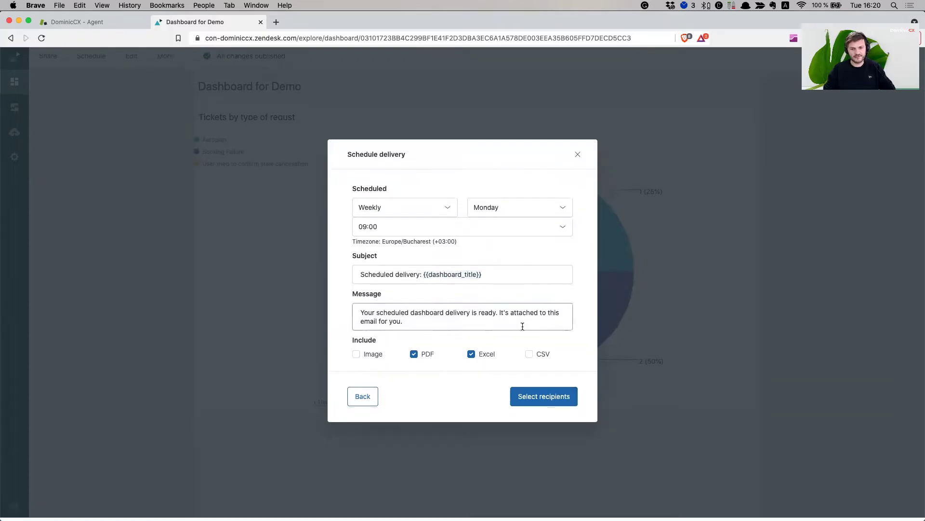
Choose German Group as the delivery's recipient and schedule the delivery.
left_click(544, 401)
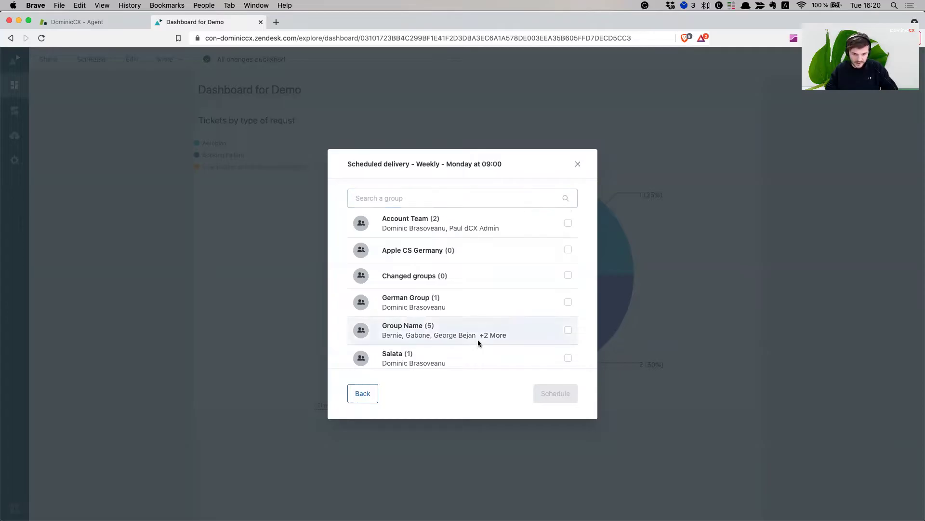
scroll(478, 341, "down", 3)
scroll(478, 339, "up", 2)
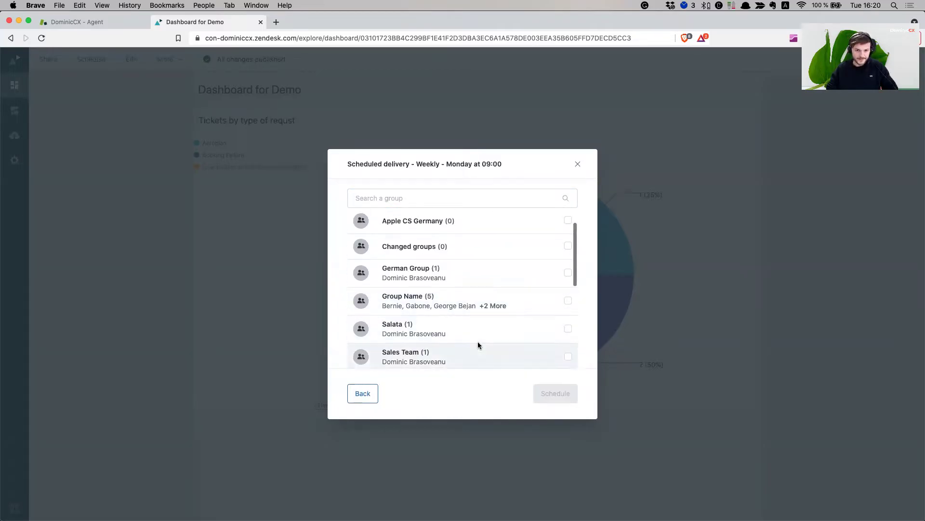
left_click(568, 273)
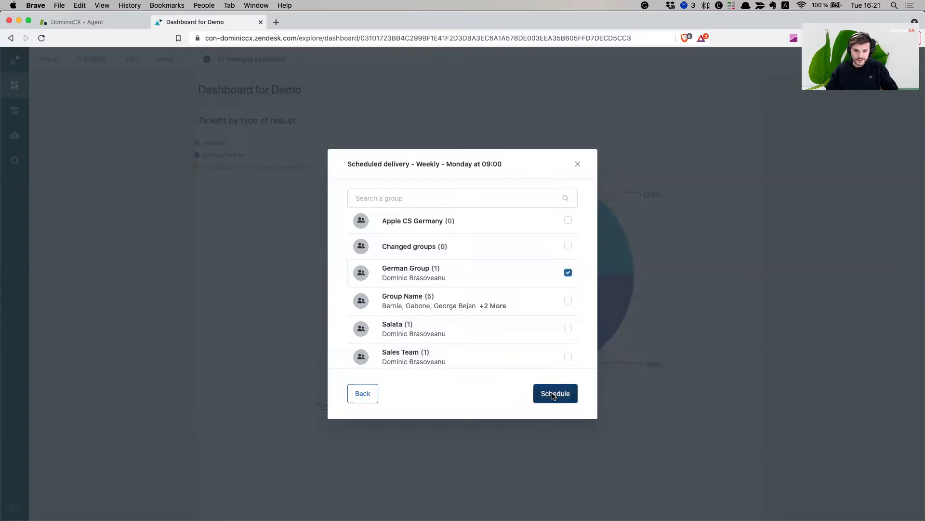
left_click(554, 394)
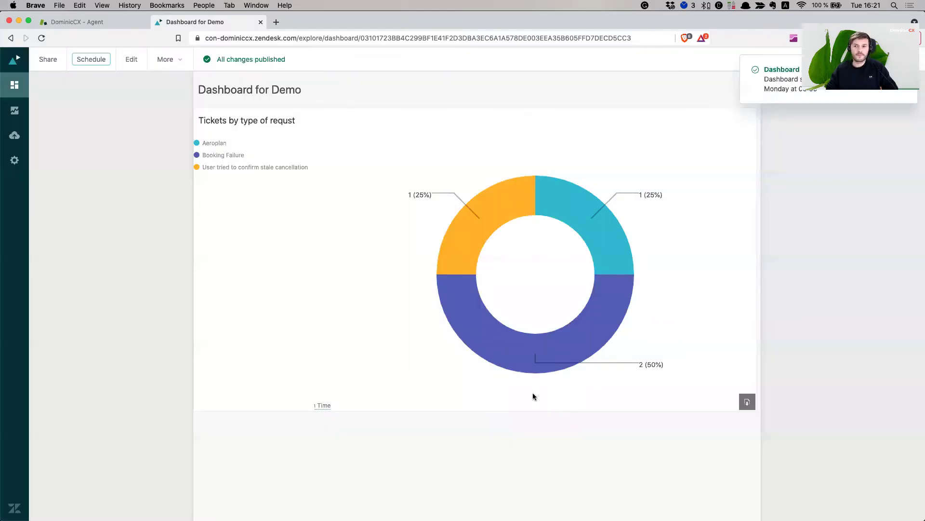